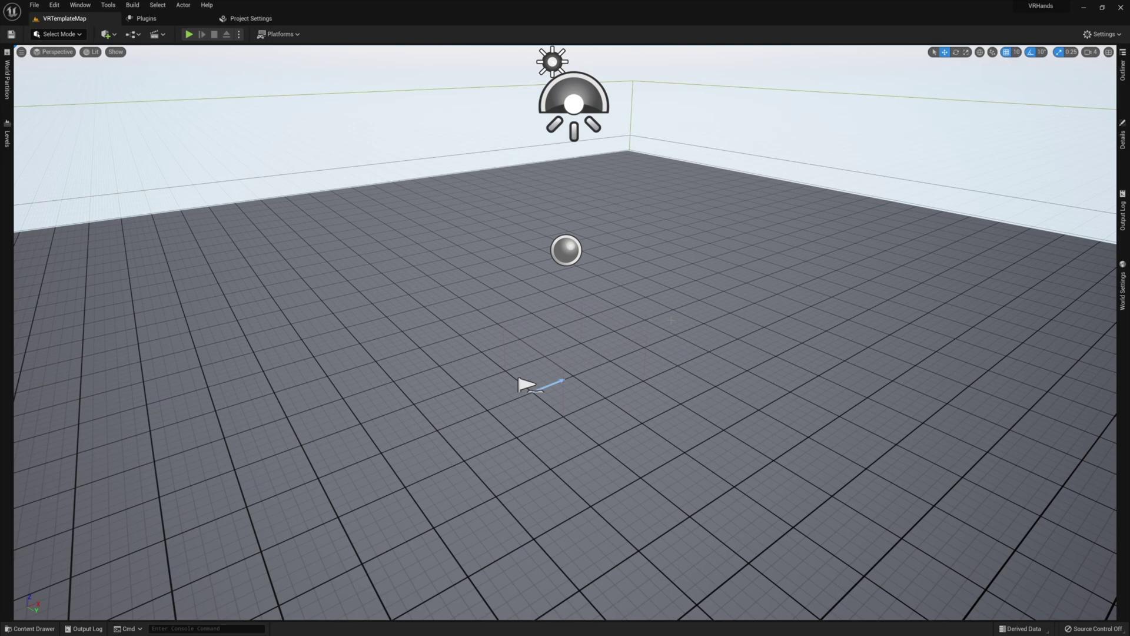
Step: Open the VRPawn blueprint from the VRTemplate > Blueprints folder
key("ctrl+space")
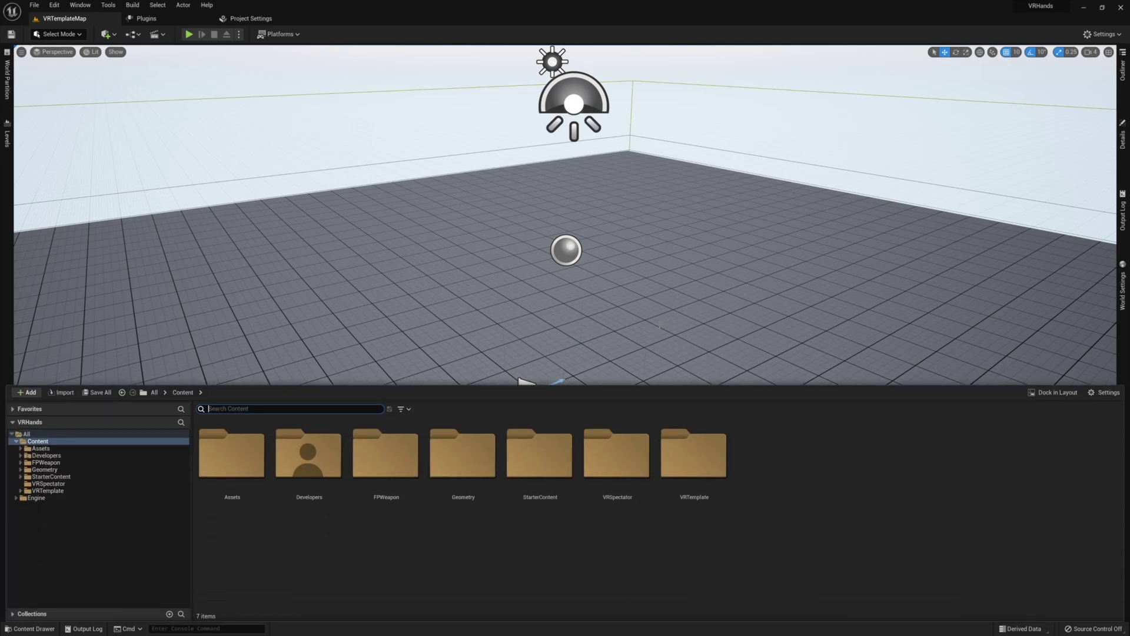
left_click(135, 490)
double_click(301, 461)
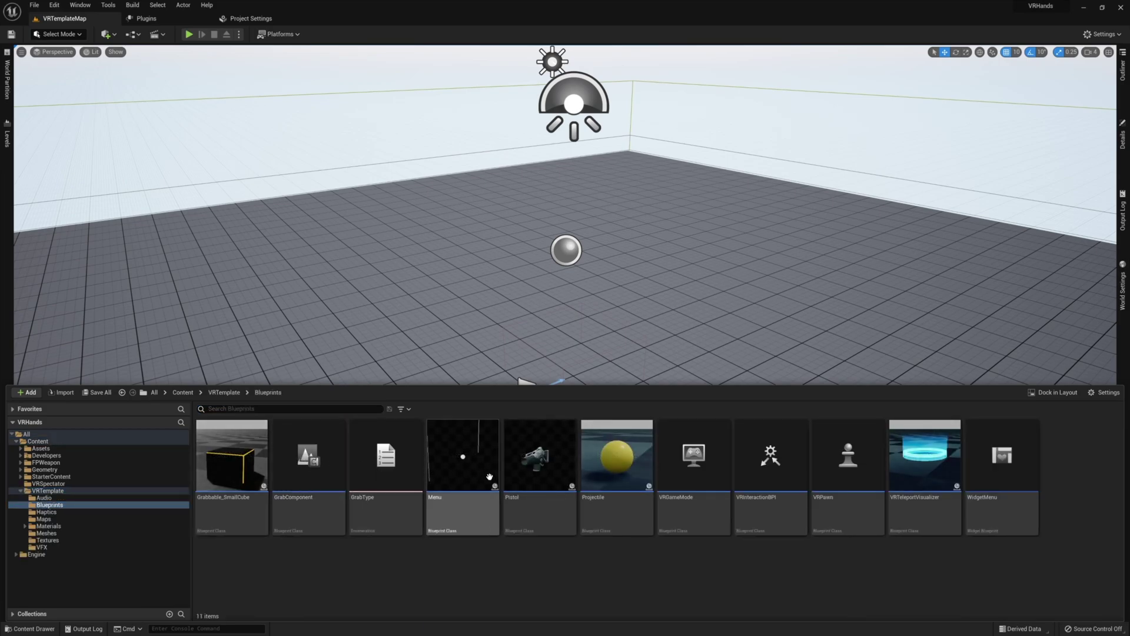
left_click(850, 484)
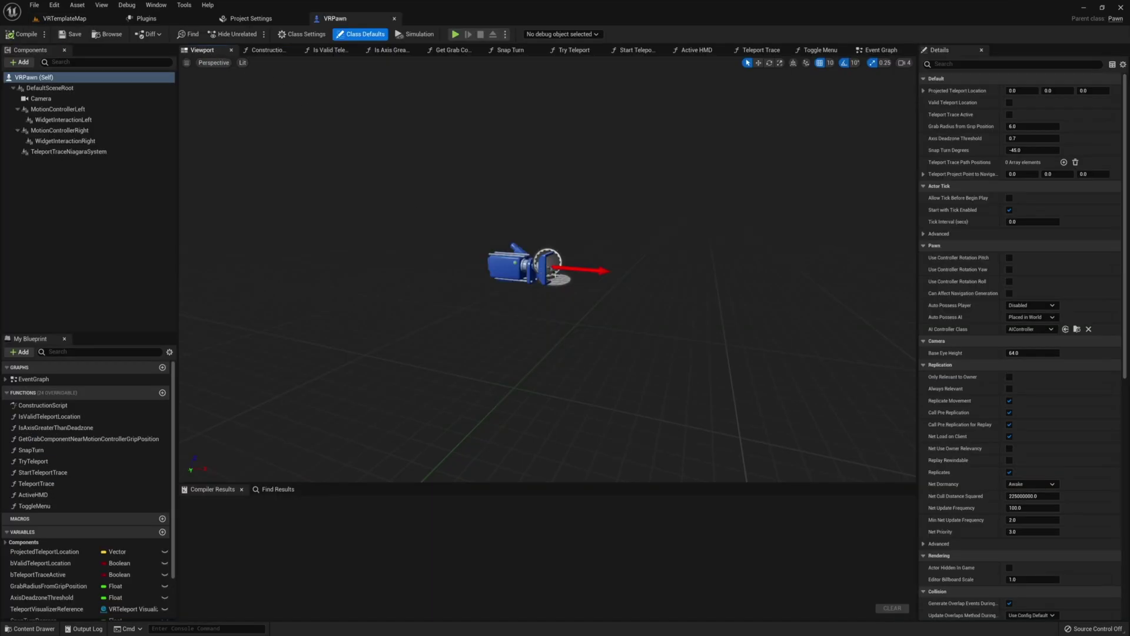
Step: Add a skeletal mesh component named RightHandMesh under MotionControllerRight
right_click_drag(547, 271, 477, 276)
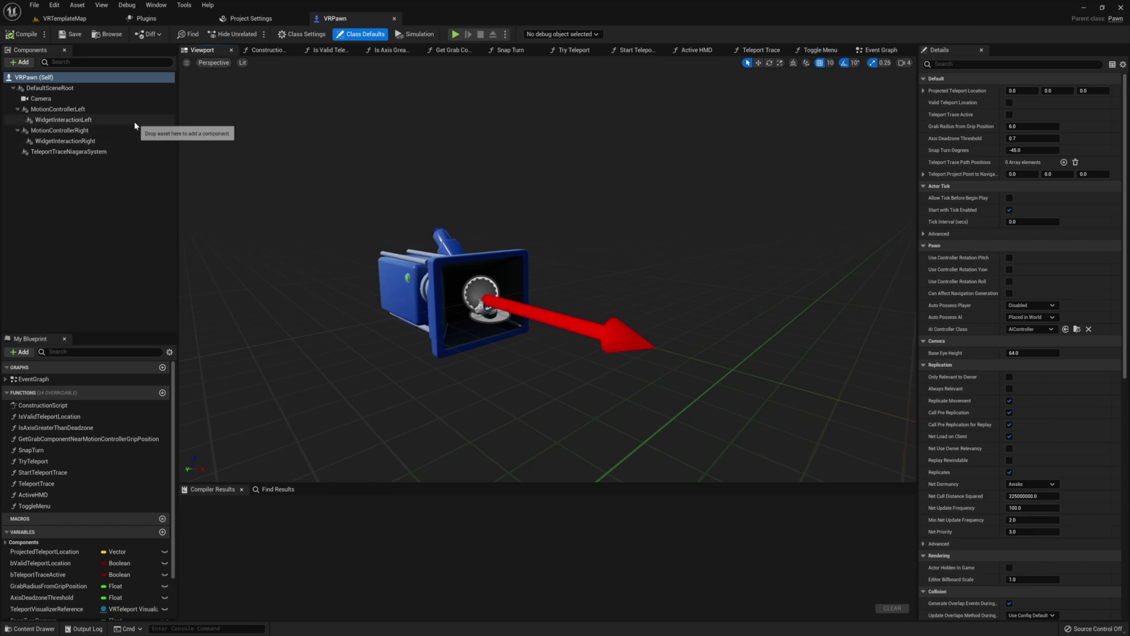
left_click(100, 130)
left_click(18, 62)
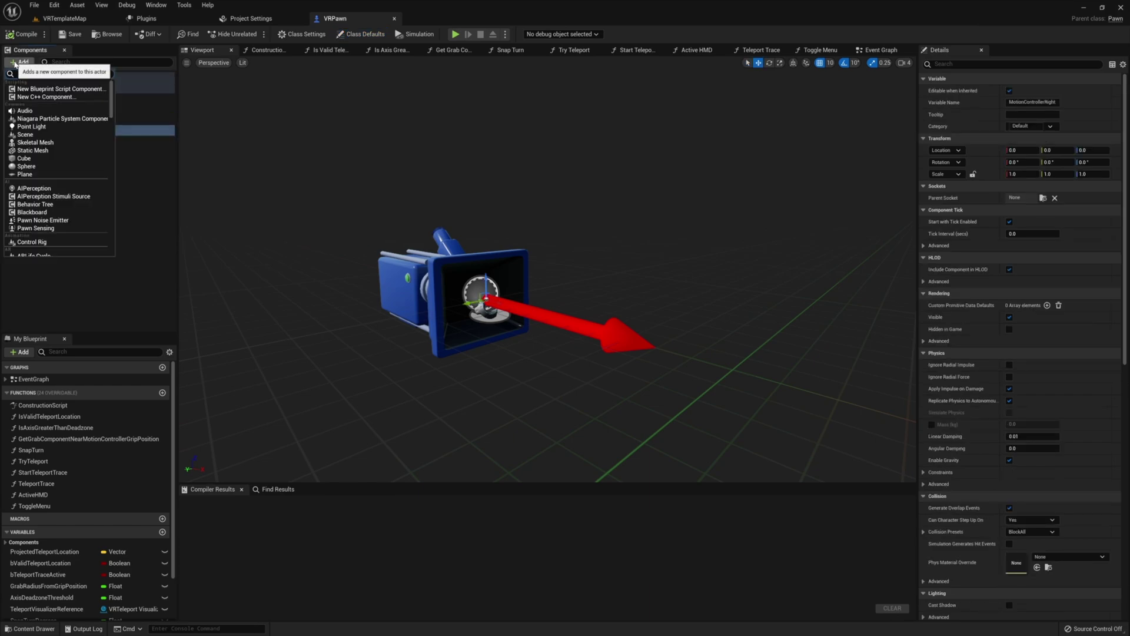
left_click(35, 142)
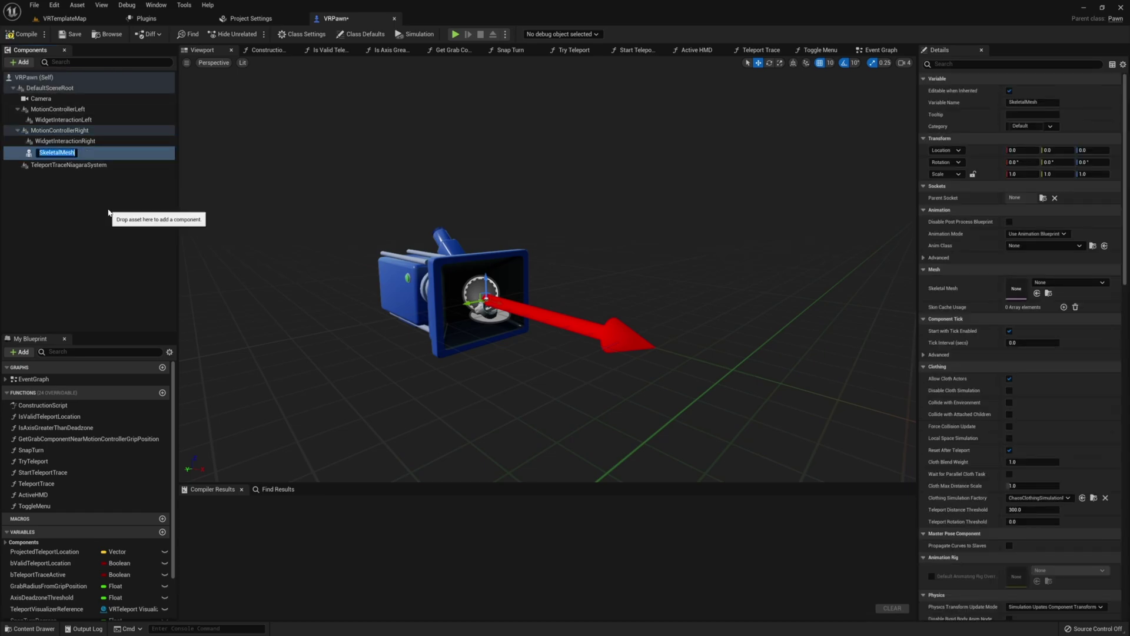
type("RightHandMesh")
key("Return")
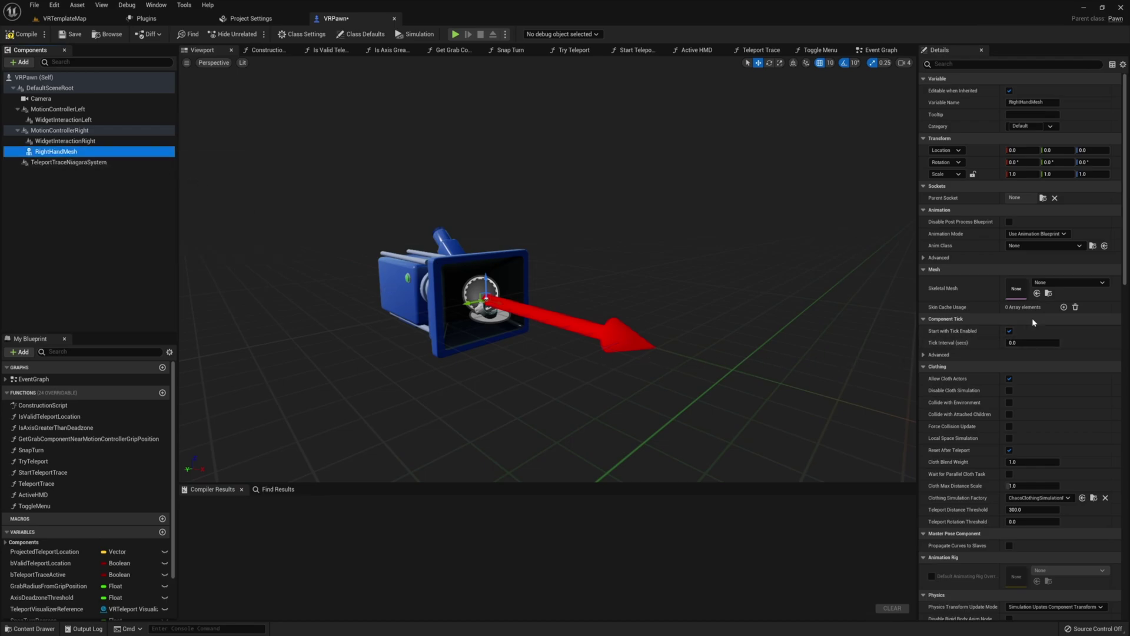
Step: Set RightHandMesh's skeletal mesh to SK_BasicHand_Right
left_click(1066, 284)
type("hand")
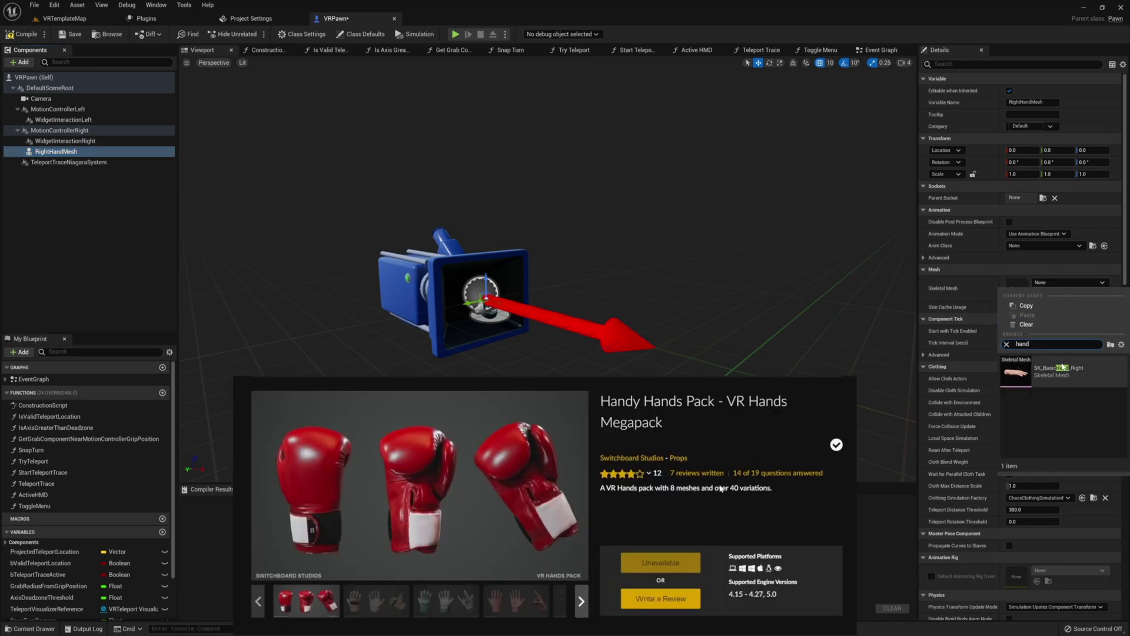
left_click(1064, 366)
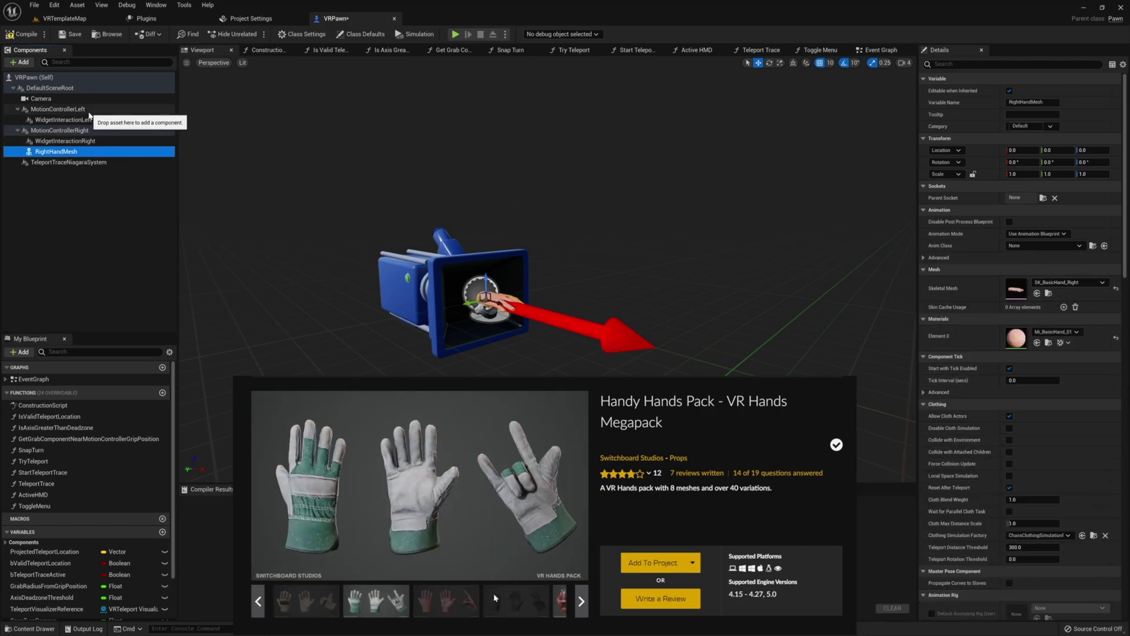
left_click(58, 109)
left_click(23, 63)
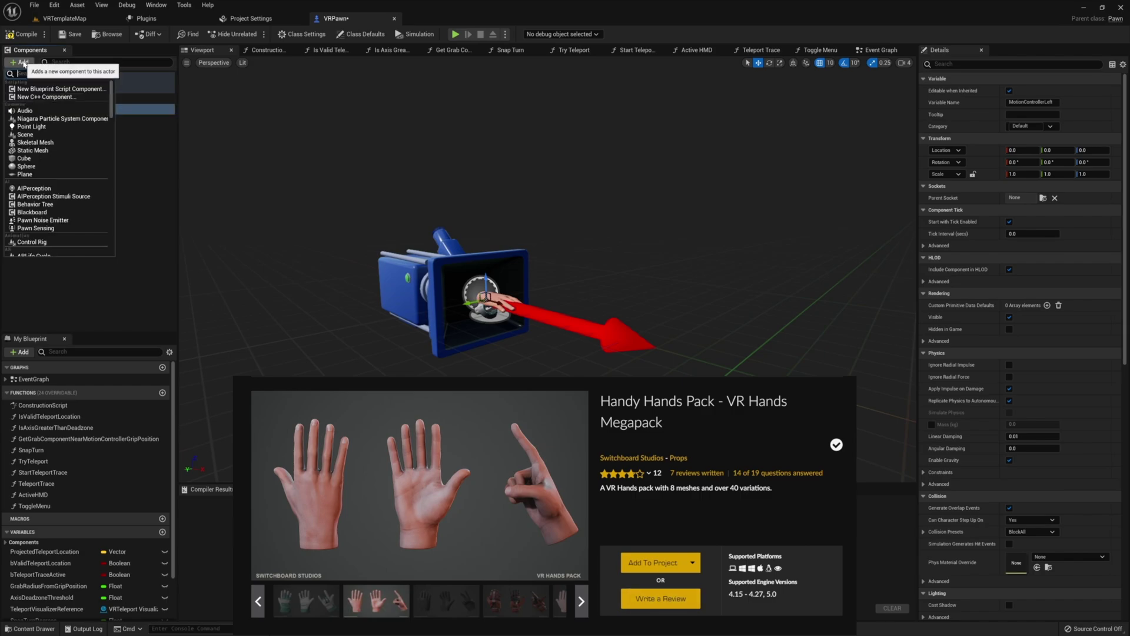
Step: Add a LeftHandMesh skeletal mesh under MotionControllerLeft using SK_BasicHand_Right
type("skel")
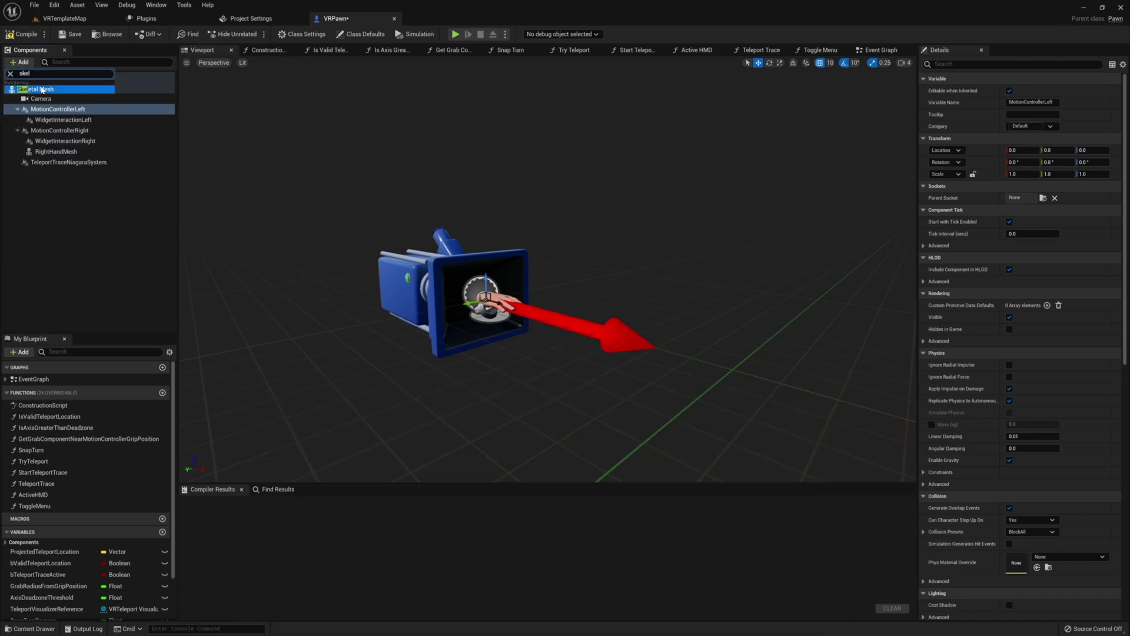
left_click(41, 89)
type("LeftHandMesh")
key("Return")
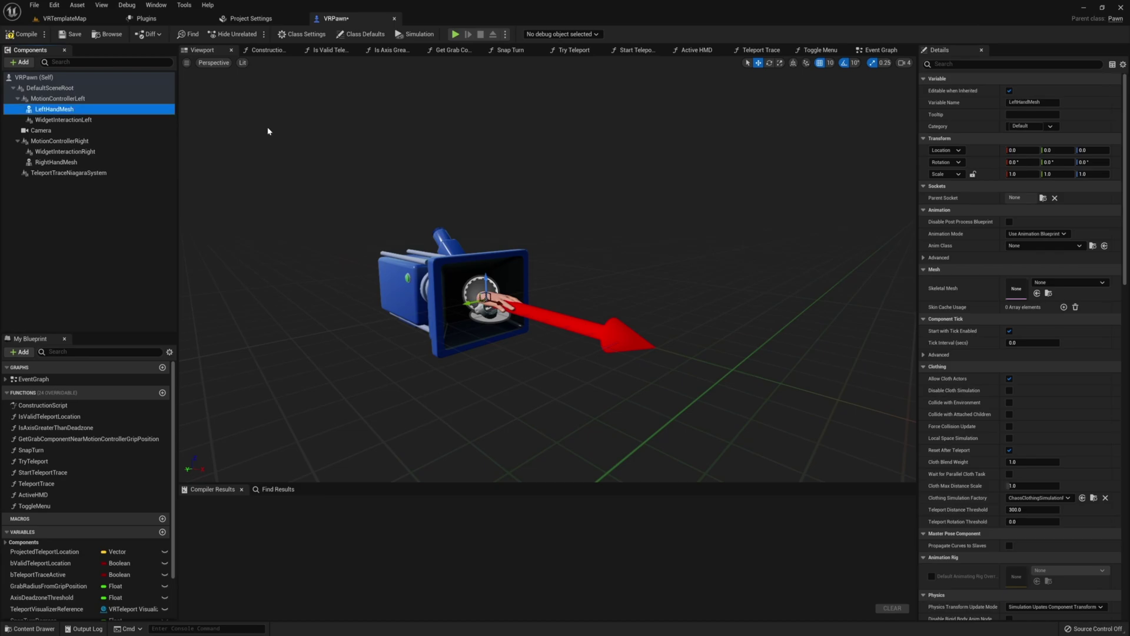
left_click(1086, 282)
type("hand")
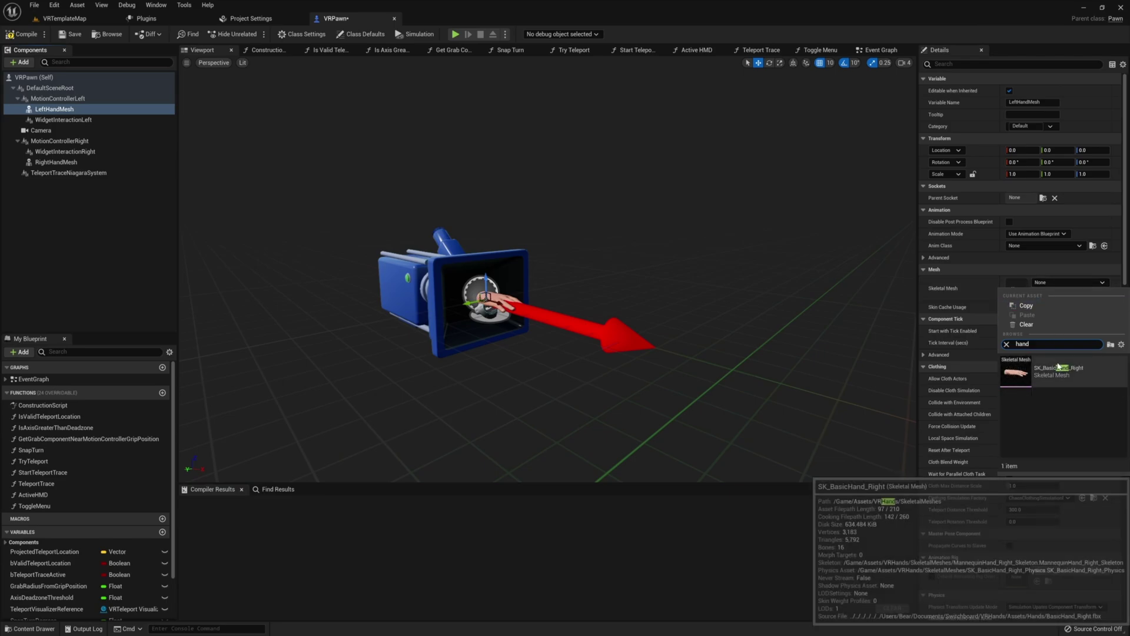
left_click(1058, 366)
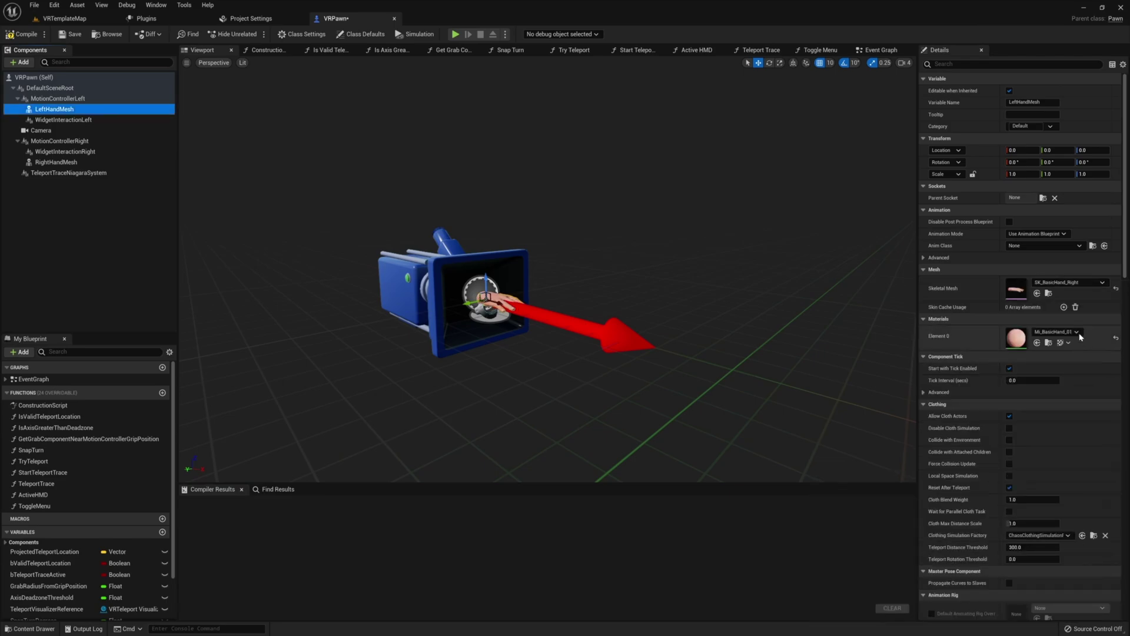
Step: Set LeftHandMesh's Y scale to -1 to mirror it into a left hand
right_click_drag(736, 294, 719, 299)
left_click_drag(778, 277, 778, 277)
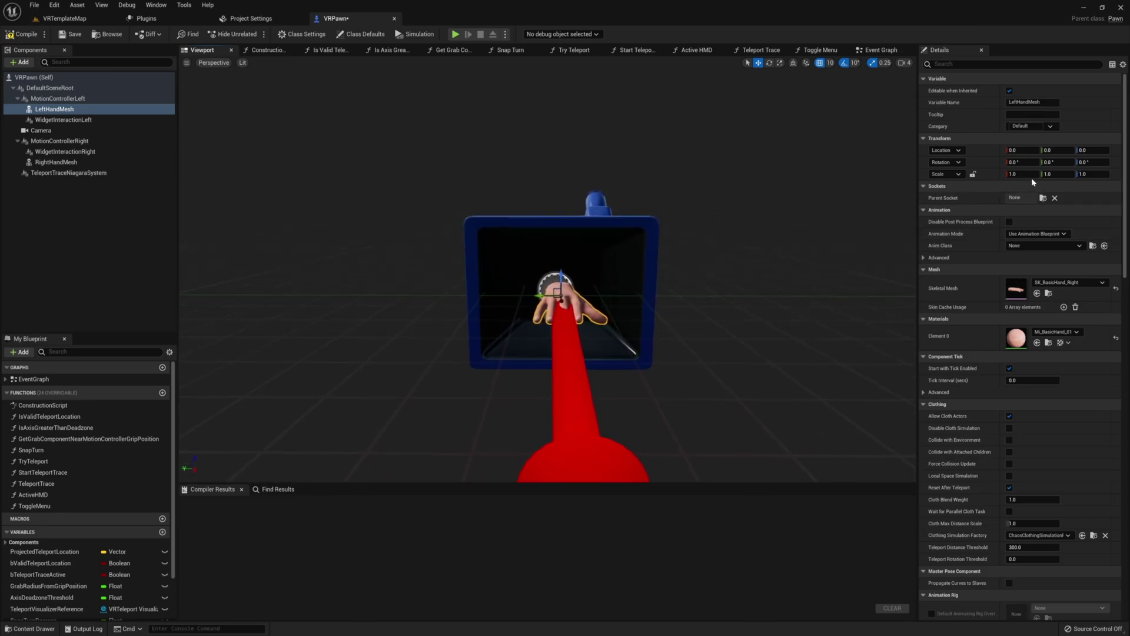
left_click(1053, 174)
type("-")
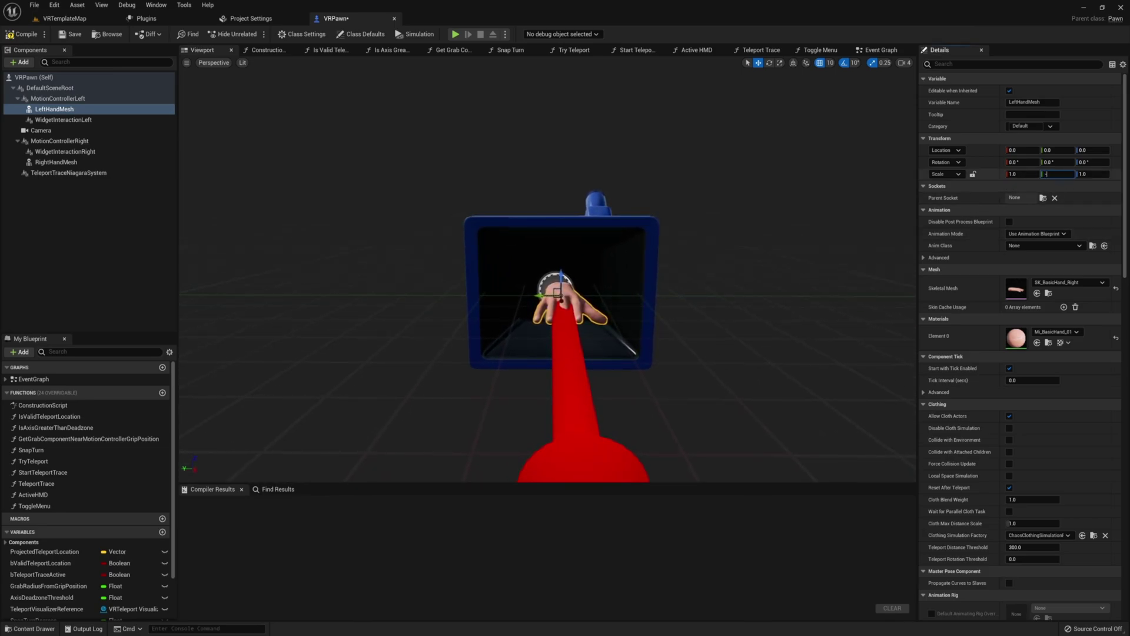
type("1")
key("Return")
Step: Roll the left hand -90° onto its side
left_click_drag(724, 264, 724, 263)
right_click_drag(723, 263, 723, 263)
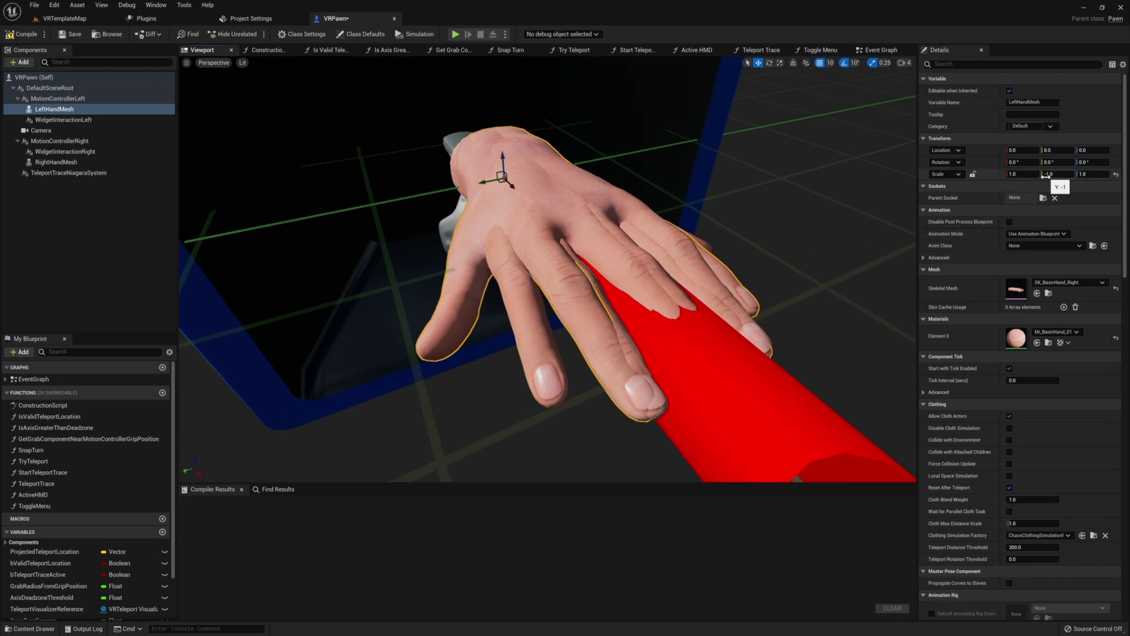
right_click_drag(789, 194, 790, 195)
right_click_drag(730, 213, 729, 213)
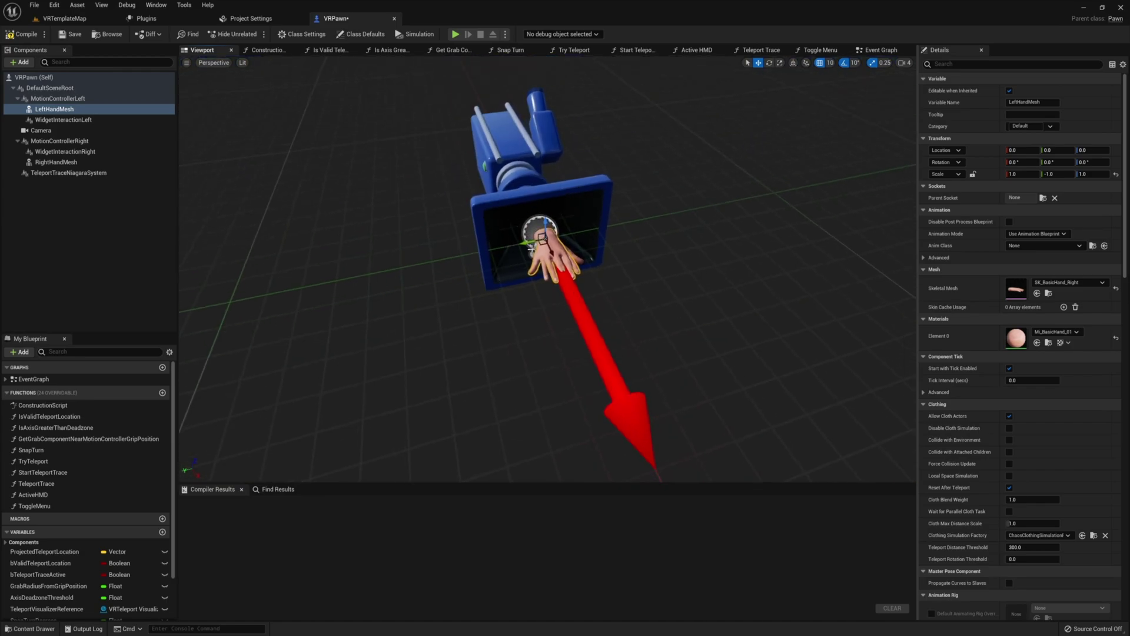
right_click_drag(550, 264, 551, 265)
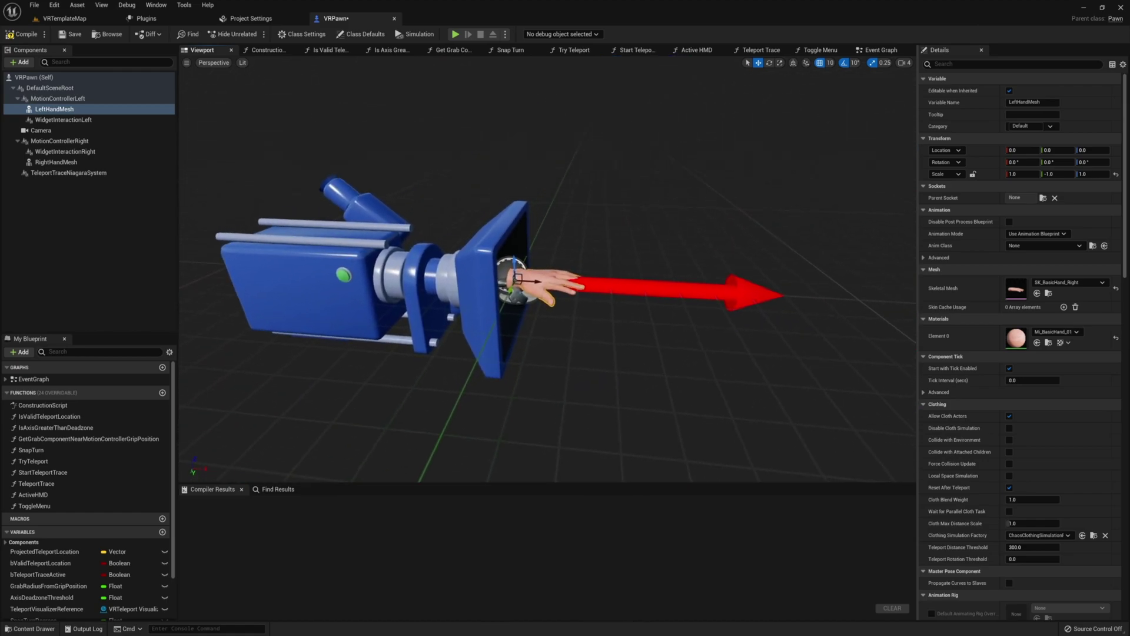
key("f")
key("e")
left_click_drag(463, 292, 476, 257)
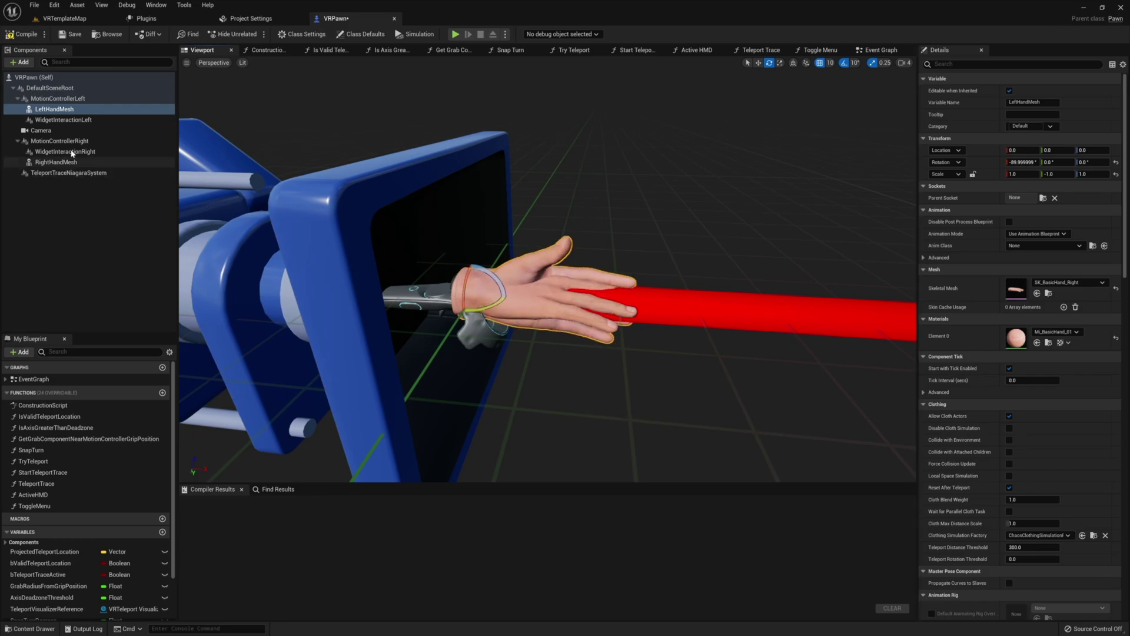
Step: Roll RightHandMesh about 90° onto its side
left_click(58, 162)
key("f")
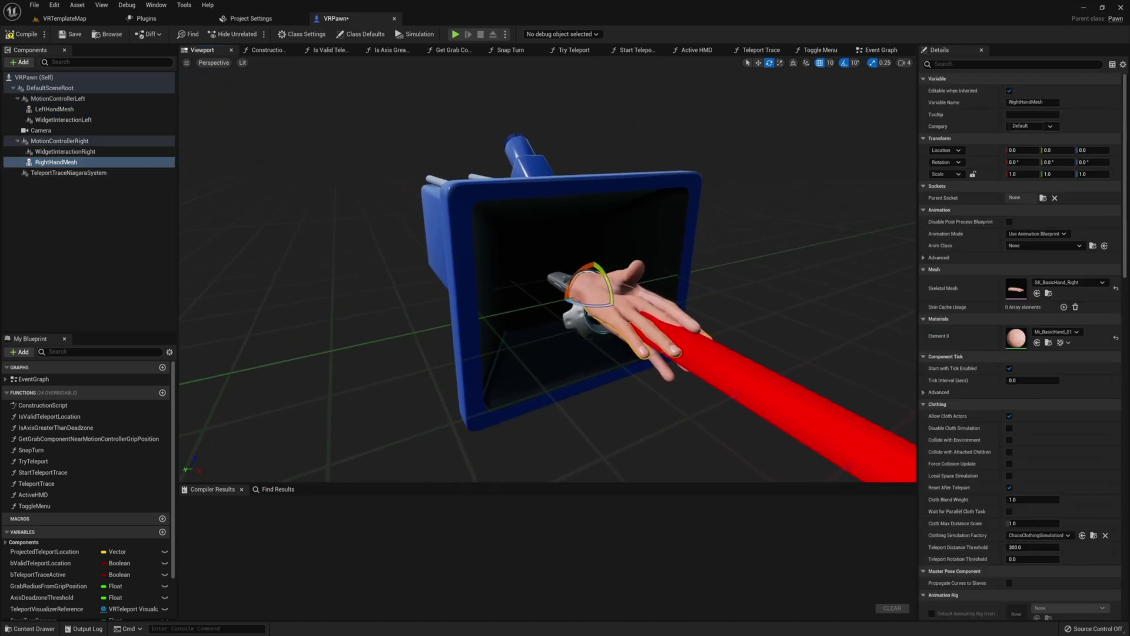
left_click_drag(578, 269, 584, 259)
right_click_drag(712, 358, 704, 353)
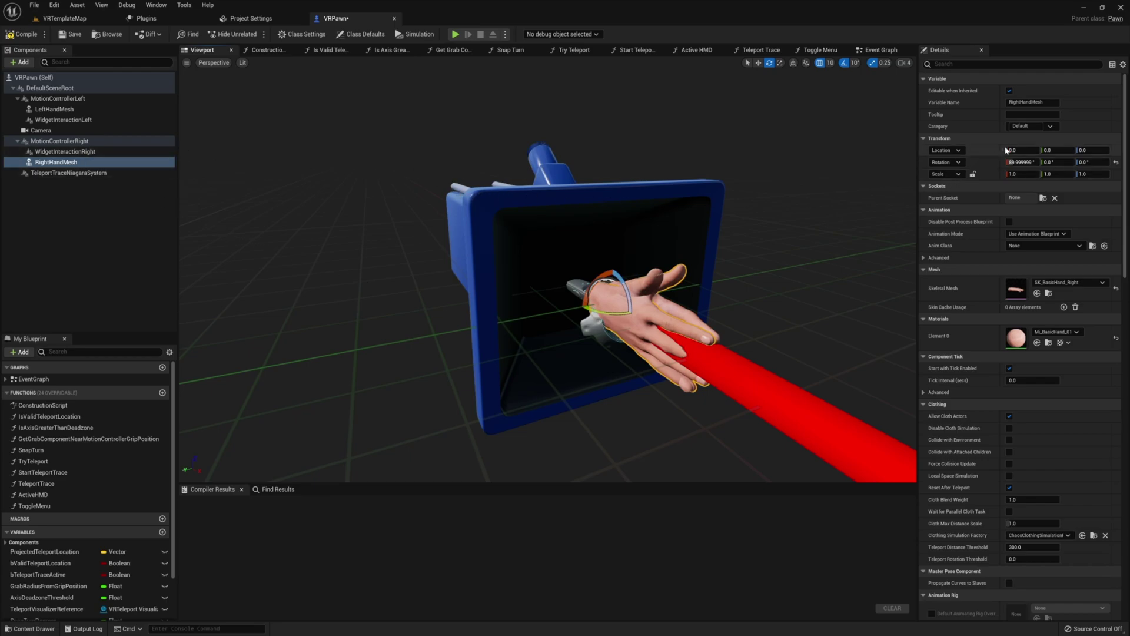
right_click_drag(748, 275, 760, 275)
Step: Move the hand meshes back 10 units to Location X -10
key("w")
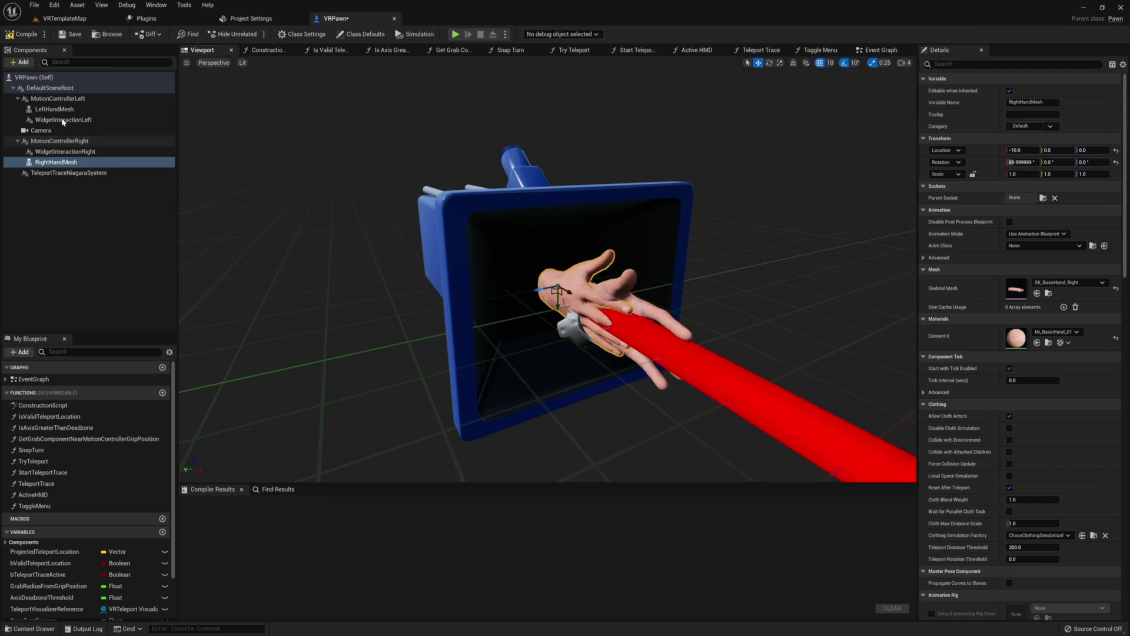
left_click(54, 109)
left_click_drag(601, 301, 570, 287)
key("s")
right_click_drag(513, 195, 430, 195)
key("d")
key("w")
Step: Compile VRPawn and return to the VRTemplateMap level
left_click(18, 35)
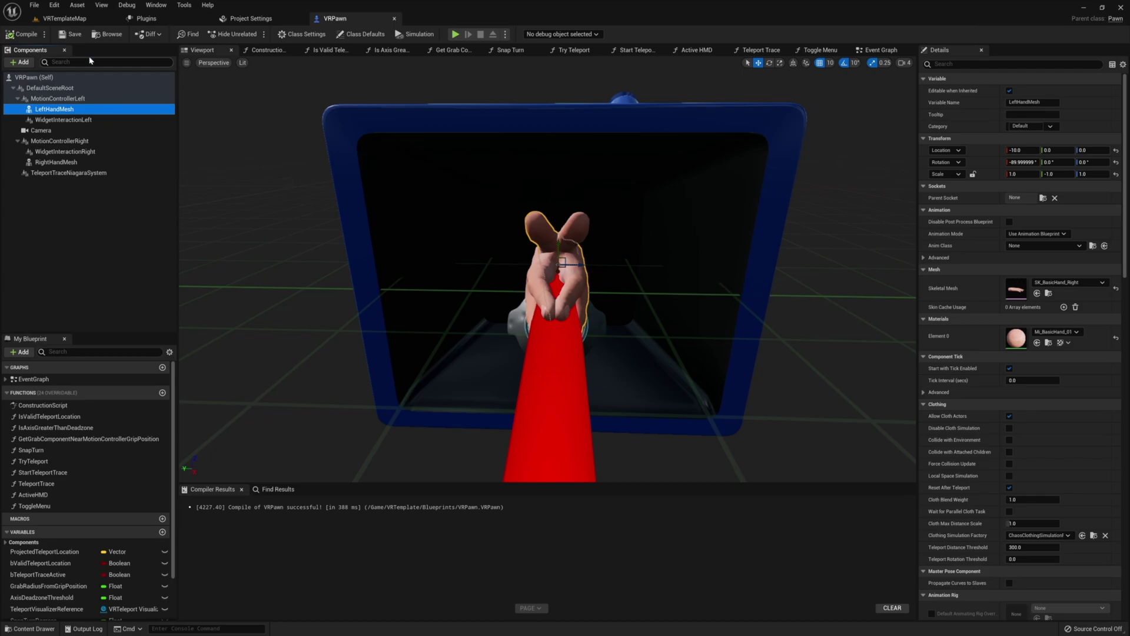
left_click(74, 19)
key("ctrl+space")
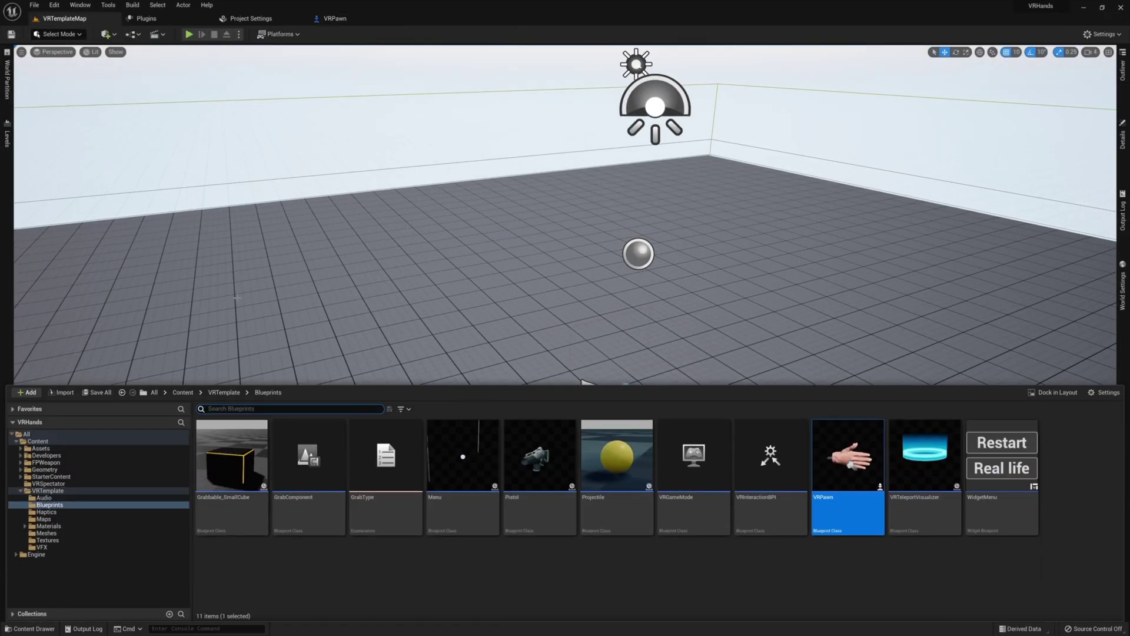
Step: Open SK_BasicHand_Right from VRTemplate > Assets > VRHands > SkeletalMeshes
left_click(21, 490)
left_click(21, 448)
left_click(25, 455)
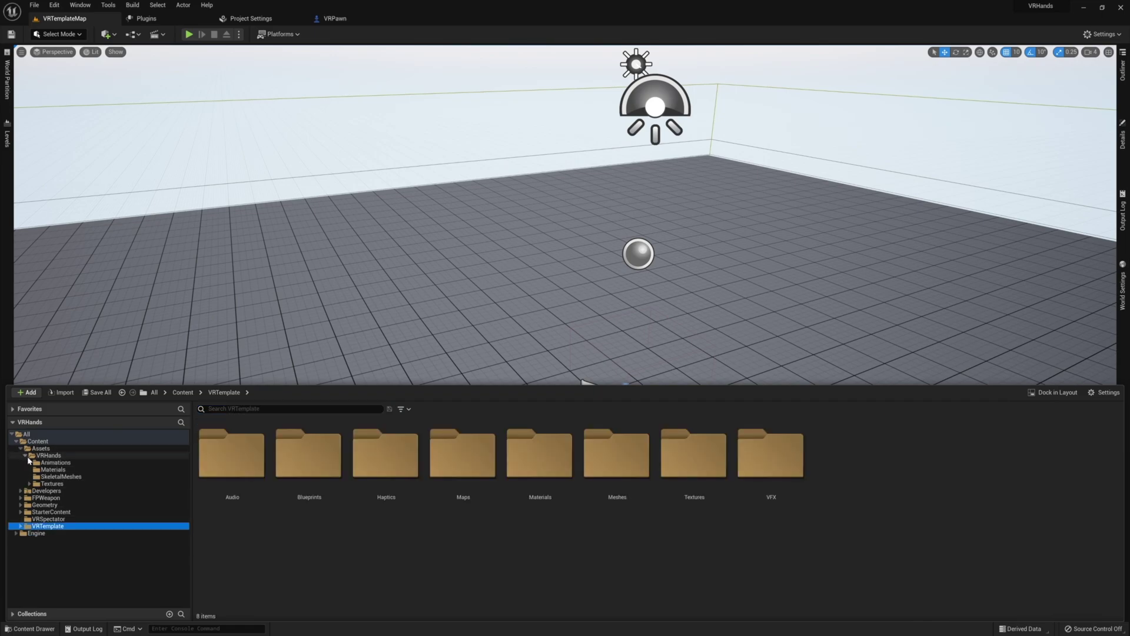
left_click(59, 476)
double_click(308, 454)
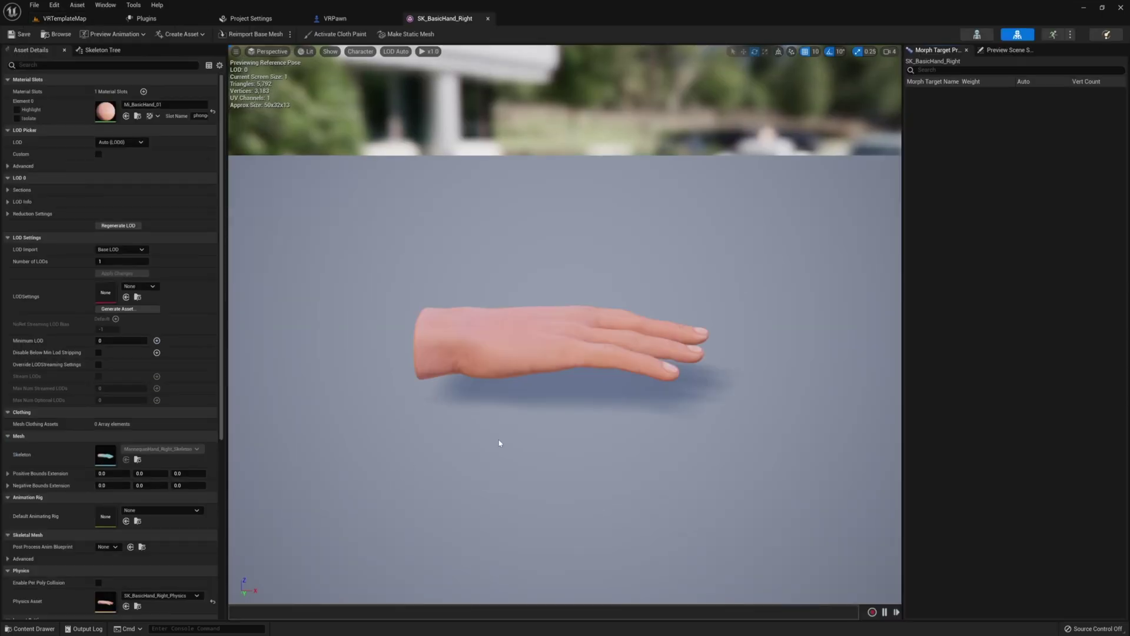
right_click_drag(591, 404, 435, 393)
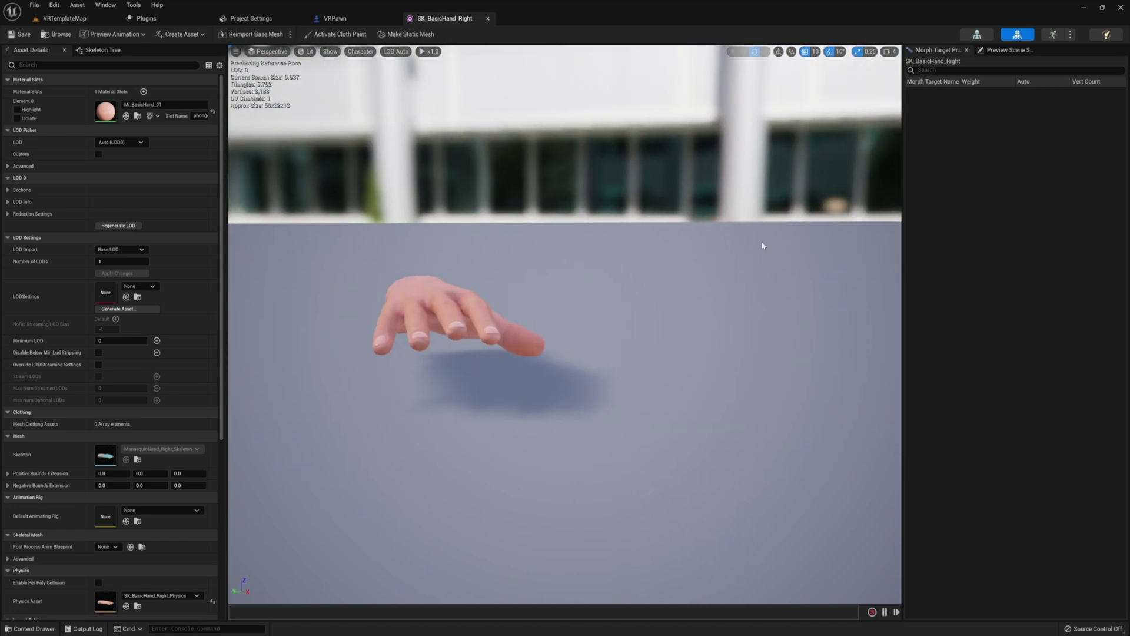
Step: Preview the hand's fist pose animation, paused on its first frame
left_click(1053, 34)
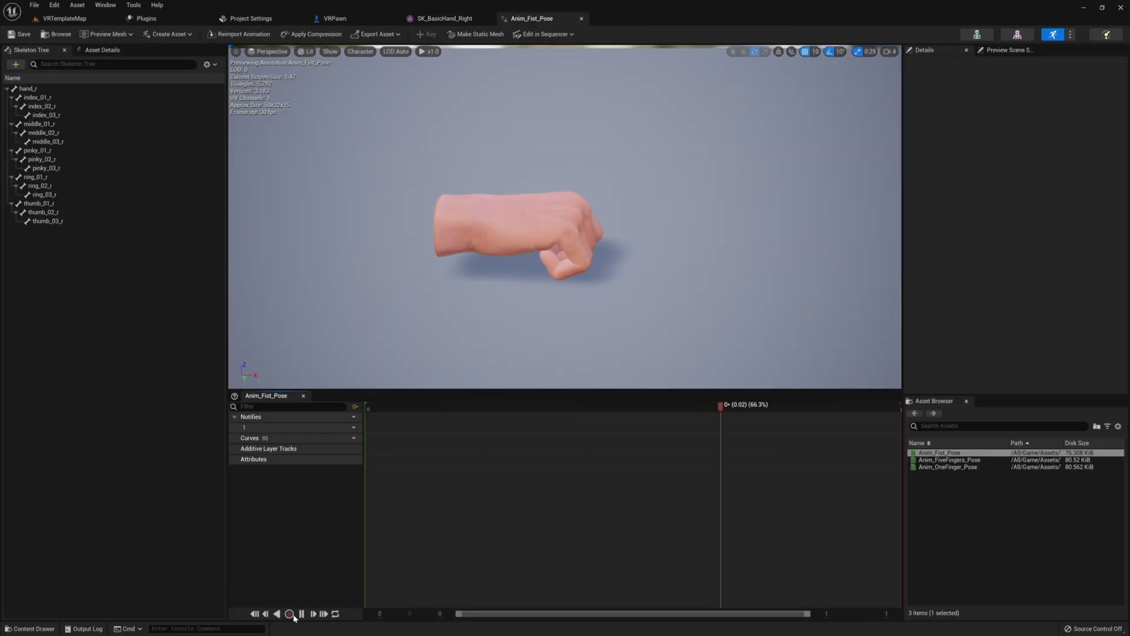
left_click(302, 613)
left_click_drag(400, 407, 365, 406)
right_click_drag(459, 329, 341, 321)
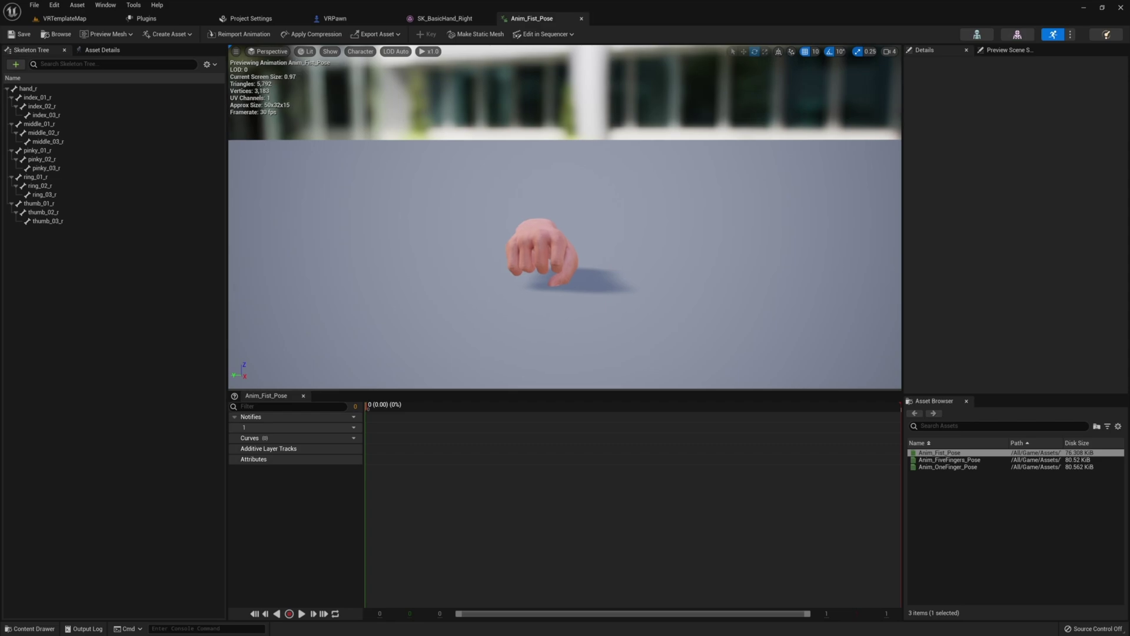
right_click_drag(341, 320, 344, 353)
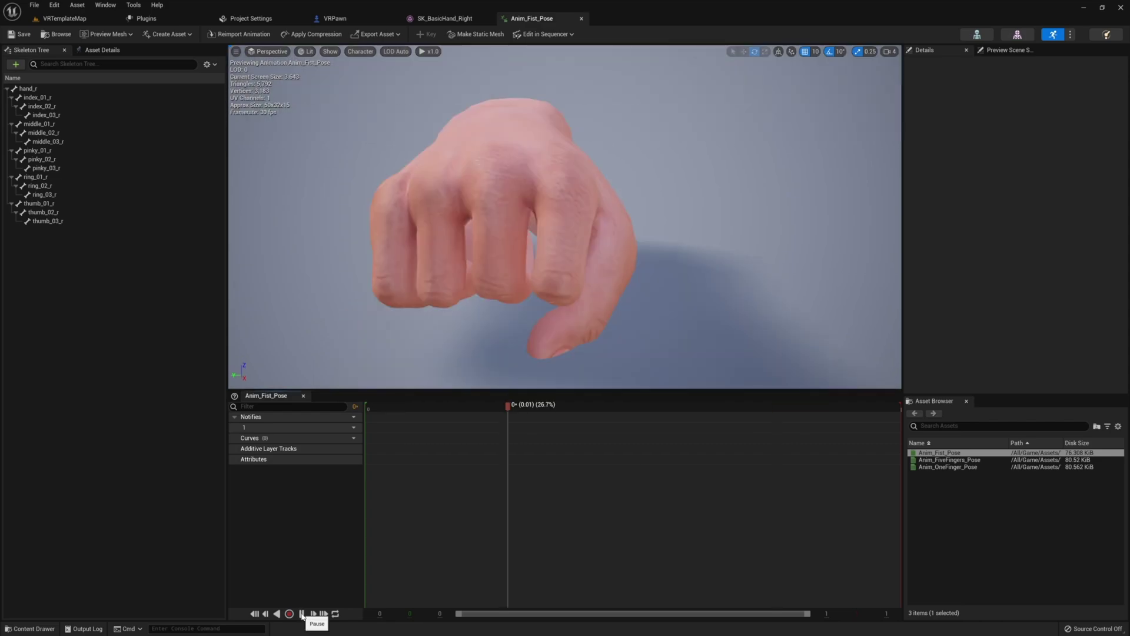
left_click(305, 613)
left_click_drag(506, 406, 367, 406)
mouse_move(683, 251)
right_mouse_down()
mouse_move(665, 237)
mouse_move(676, 243)
right_mouse_up()
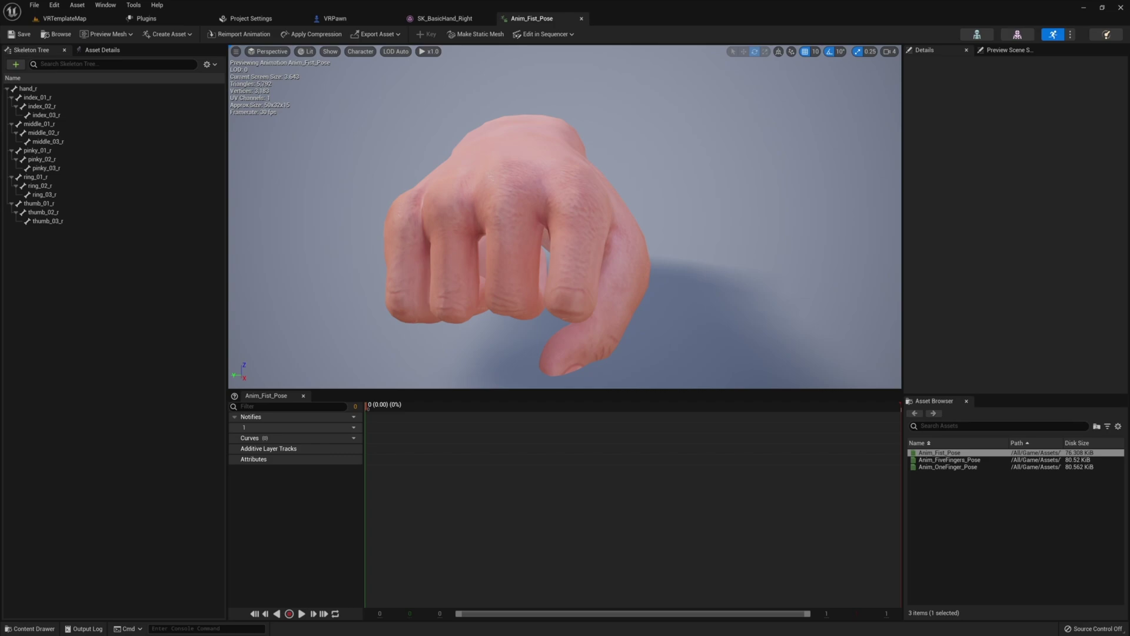
Step: Review Anim_FiveFingers_Pose and Anim_OneFinger_Pose, then bring up the Create Asset options
double_click(949, 459)
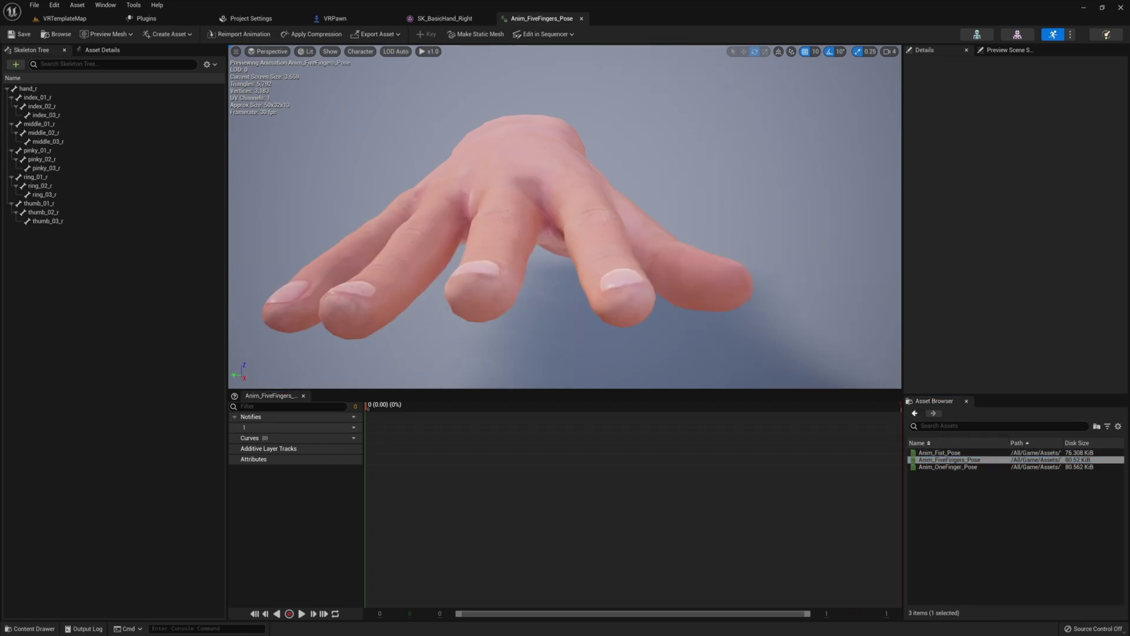
scroll(789, 338, "down", 5)
scroll(789, 338, "up", 2)
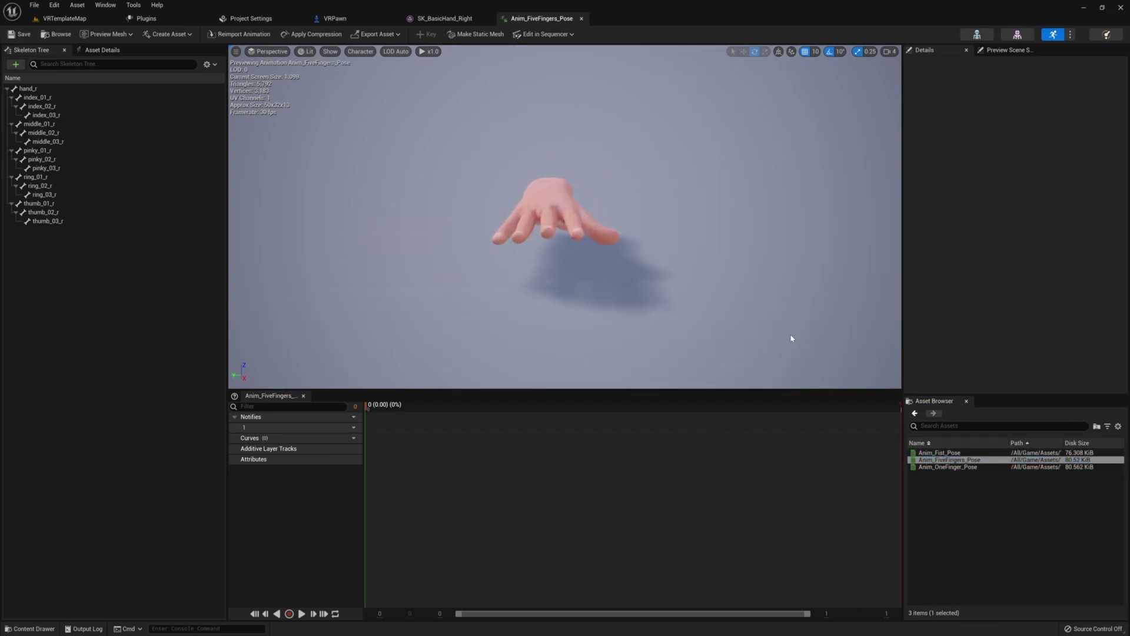
double_click(937, 466)
right_click_drag(726, 316, 735, 289)
key("d")
key("a")
left_click_drag(718, 348, 800, 275)
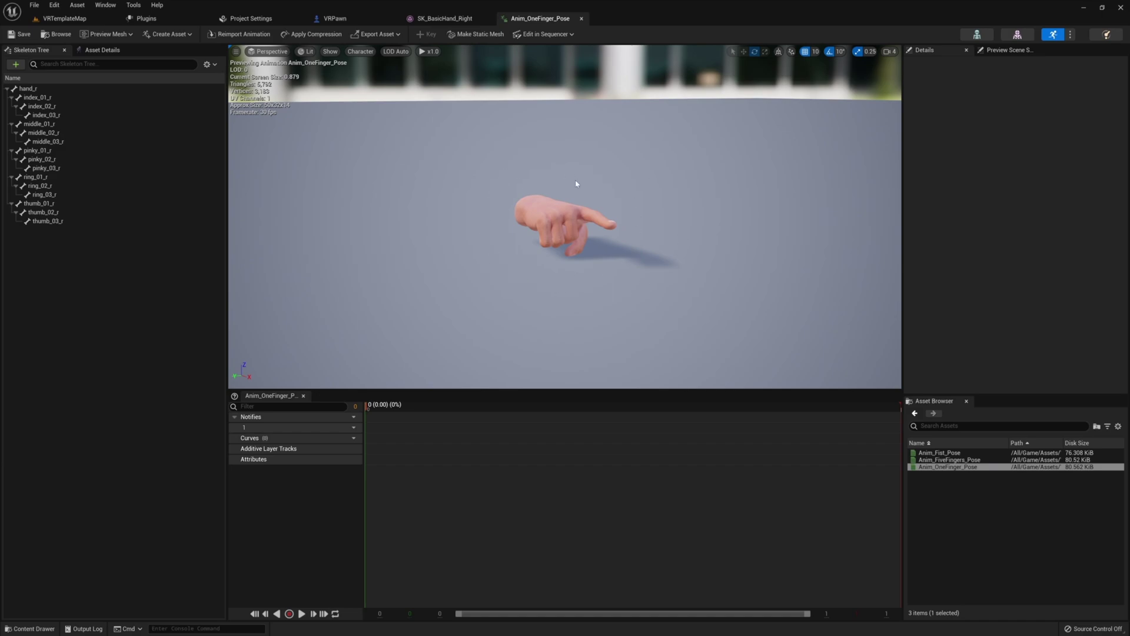
left_click(168, 34)
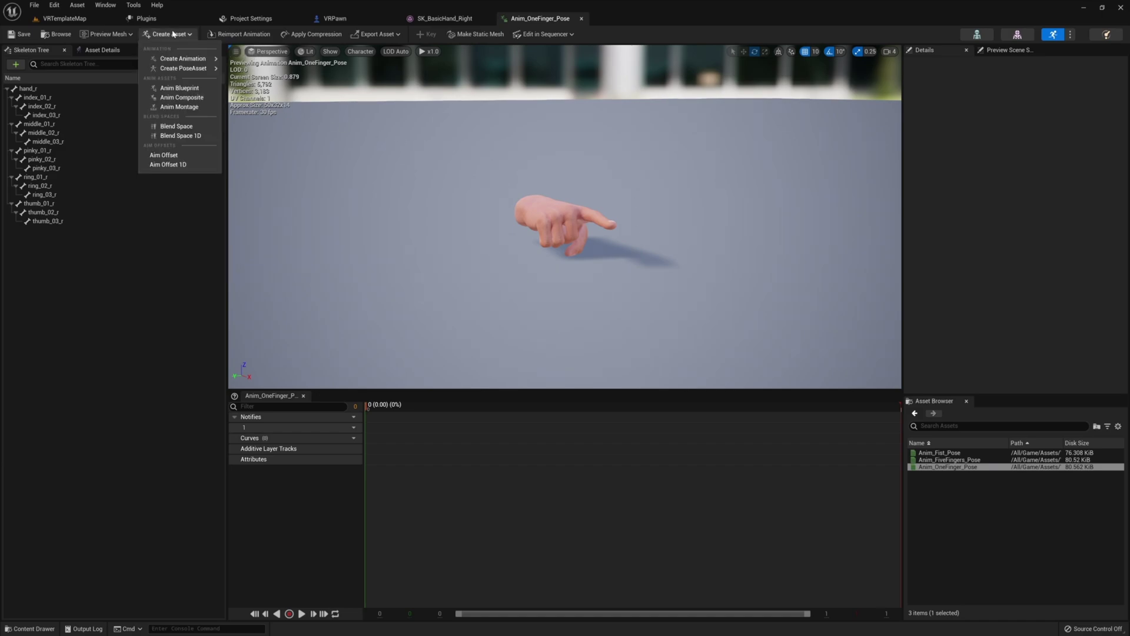
Step: Create the hand Anim Blueprint and add a New State Machine feeding the Output Pose
left_click(180, 88)
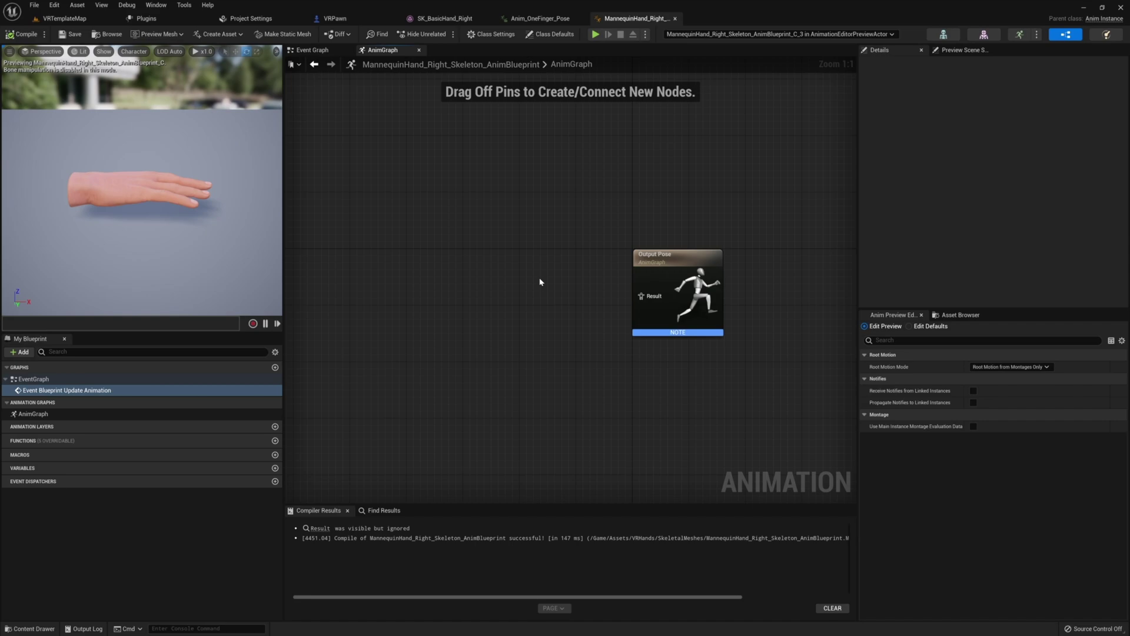
right_click(498, 290)
type("state")
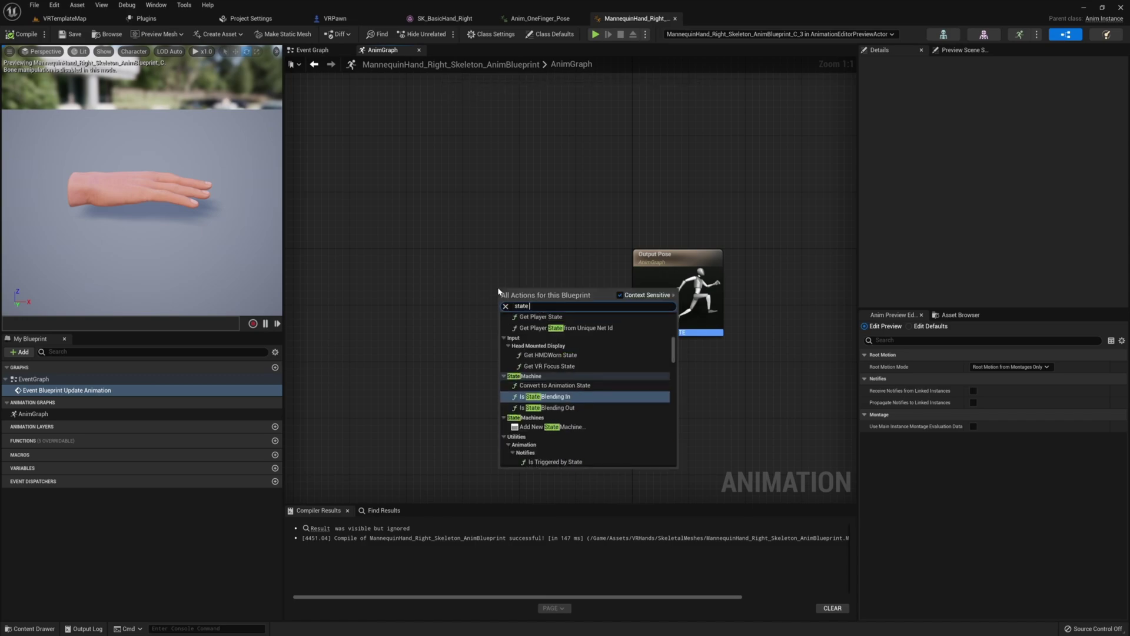
key("Down")
key("Down")
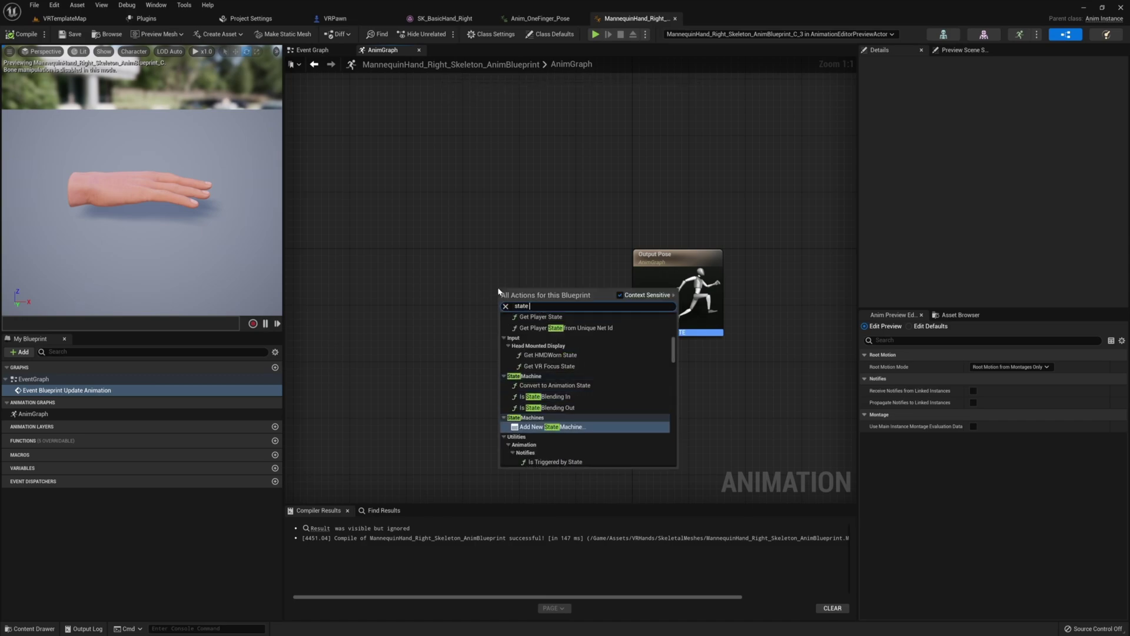
left_click(538, 427)
left_click_drag(515, 302, 641, 296)
left_click_drag(504, 300, 520, 293)
right_click_drag(529, 338, 591, 338)
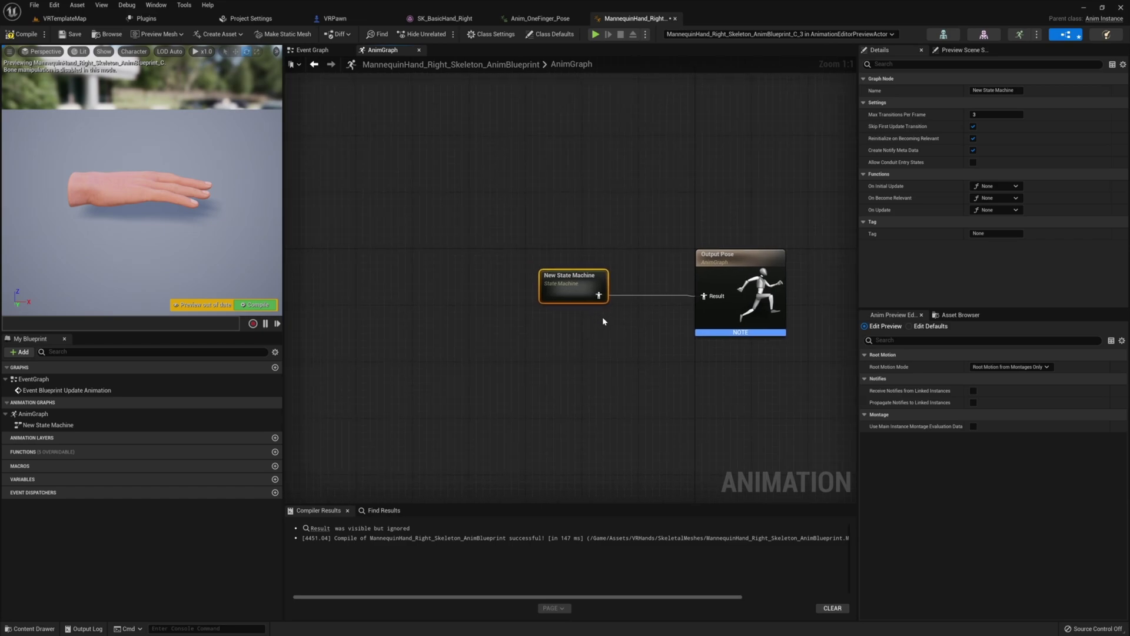
Step: Inside the state machine, add a state named Default wired from Entry
double_click(566, 285)
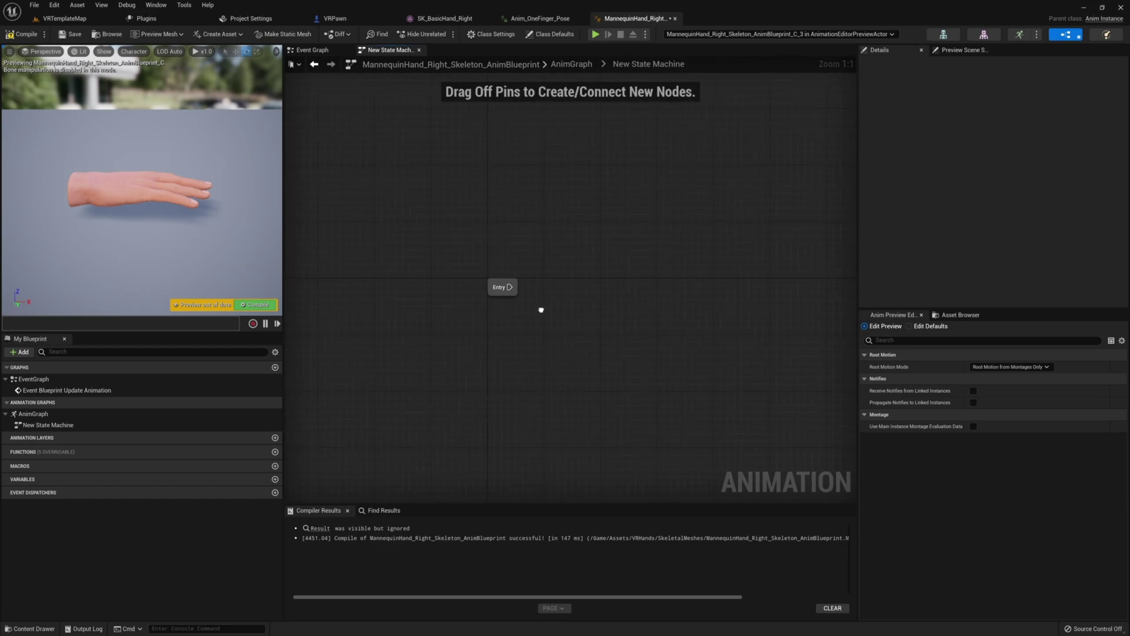
right_click_drag(541, 310, 514, 310)
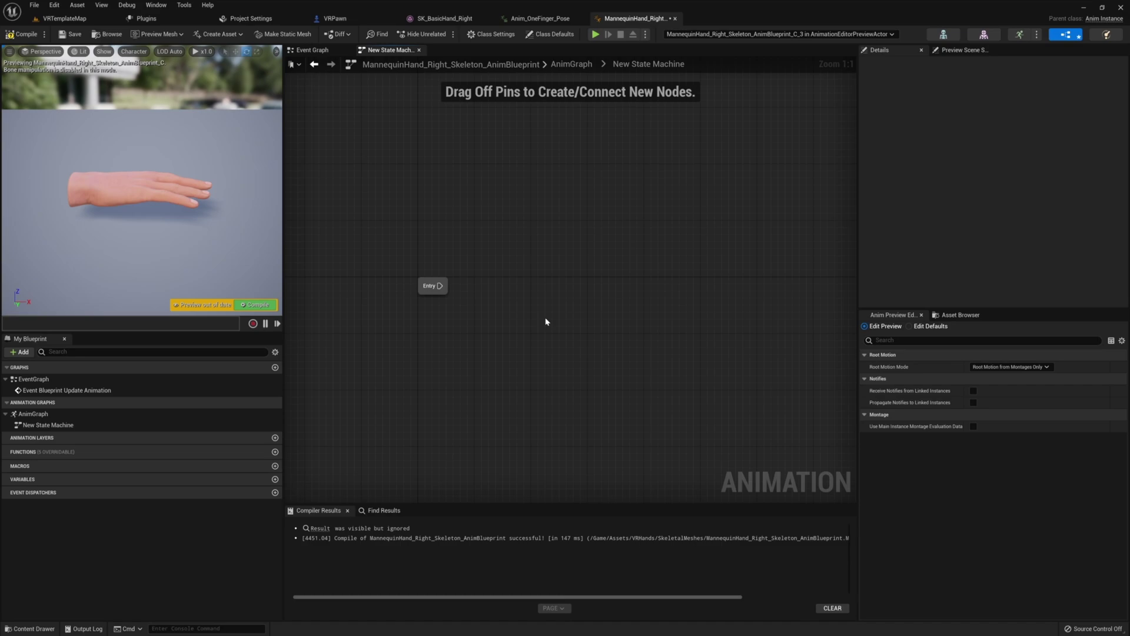
right_click_drag(546, 321, 465, 319)
left_click_drag(391, 284, 478, 288)
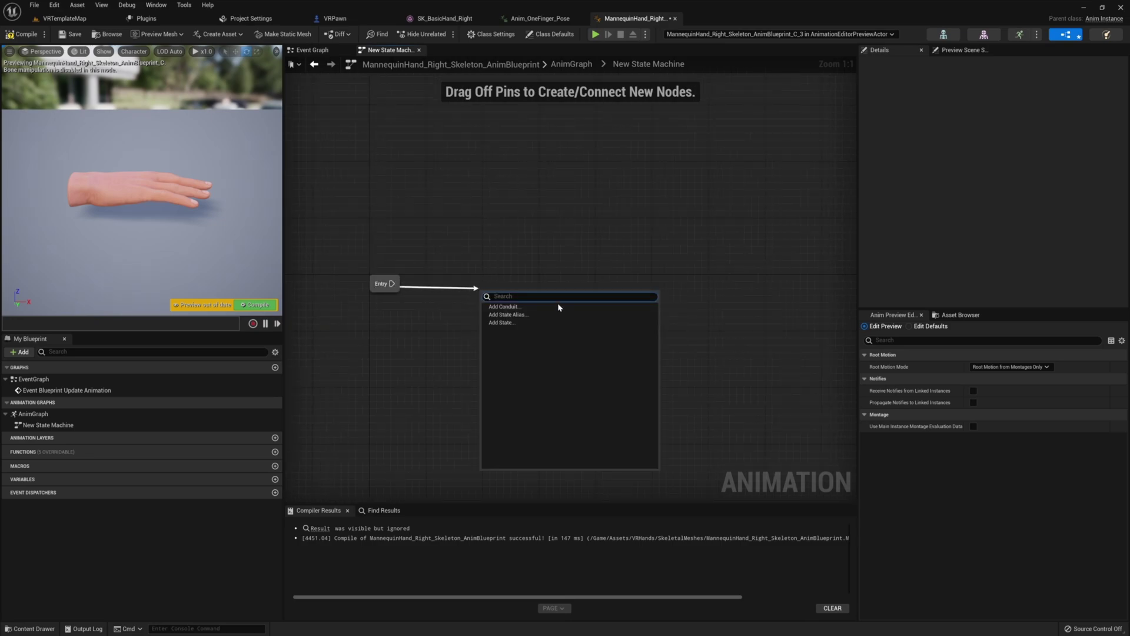
left_click(522, 323)
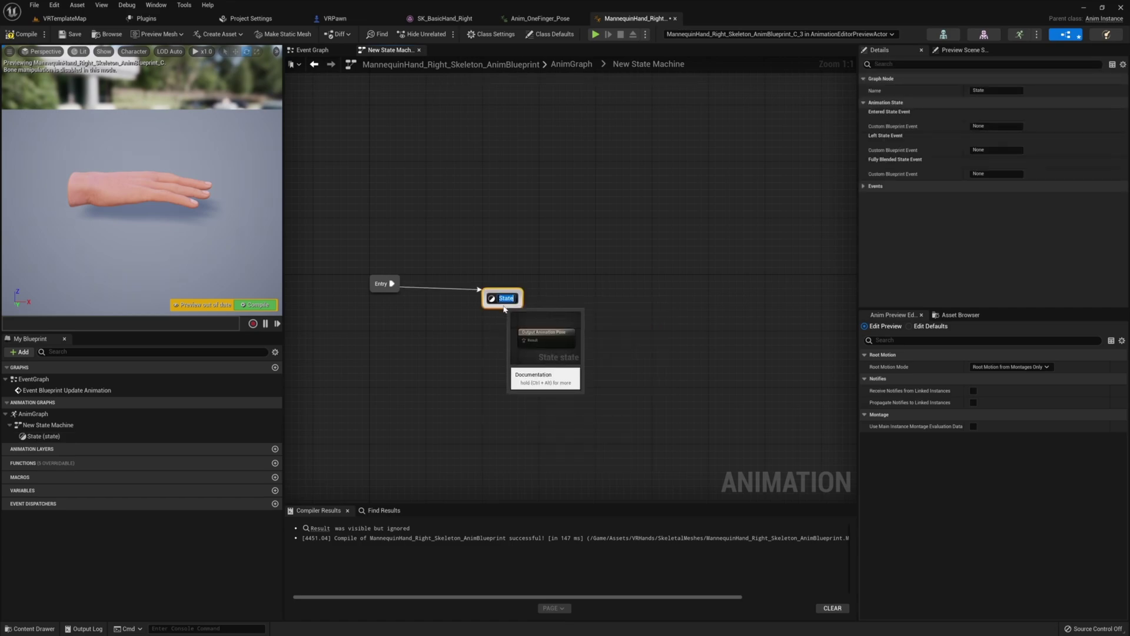
type("Default")
key("Return")
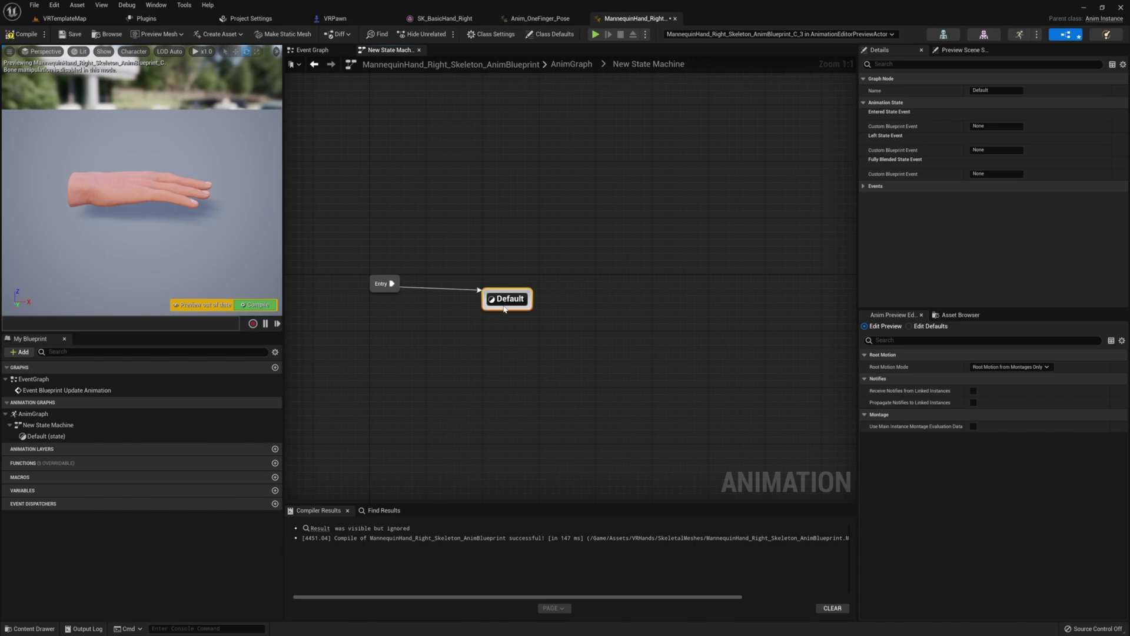
left_click_drag(504, 308, 498, 290)
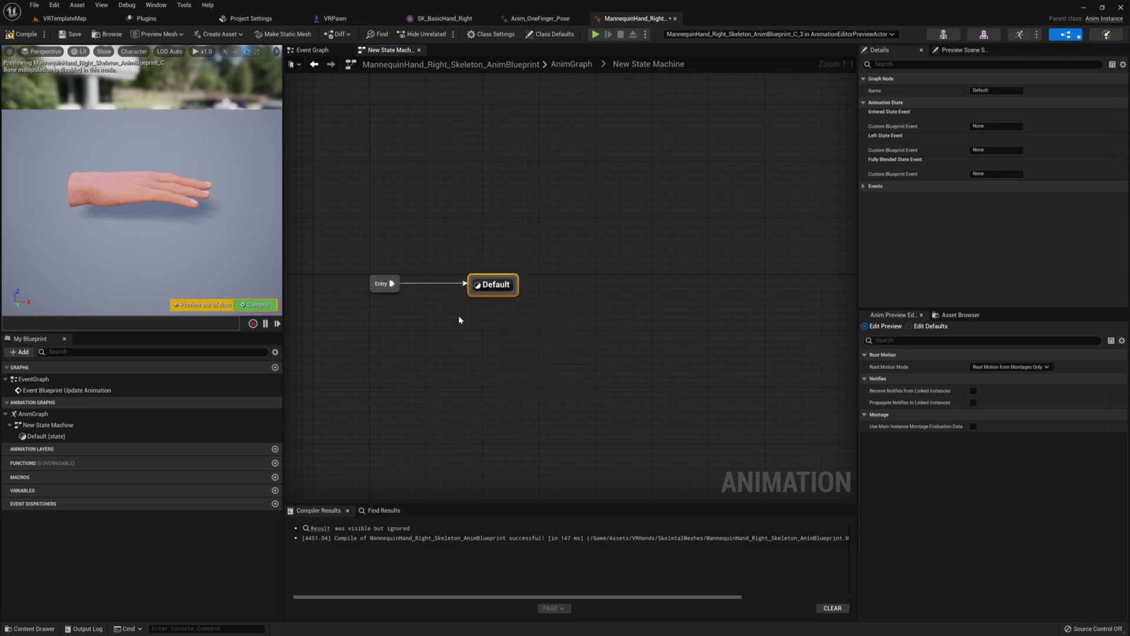
Step: In the Default state, wire a Play Anim_FiveFingers_Pose node into Output Animation Pose
double_click(497, 286)
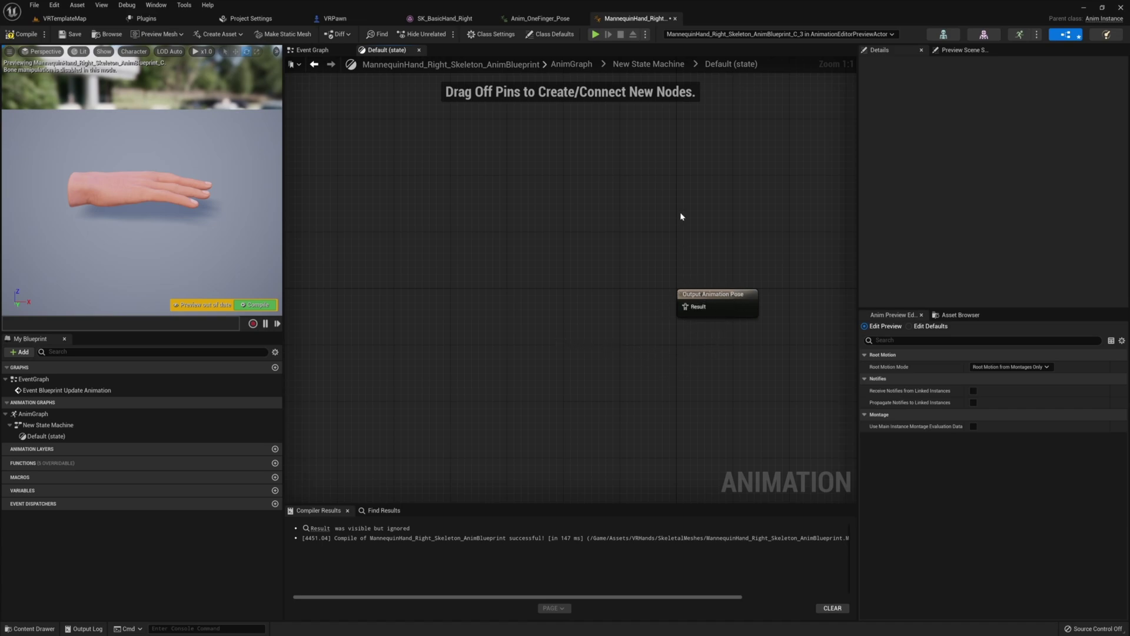
right_click(568, 307)
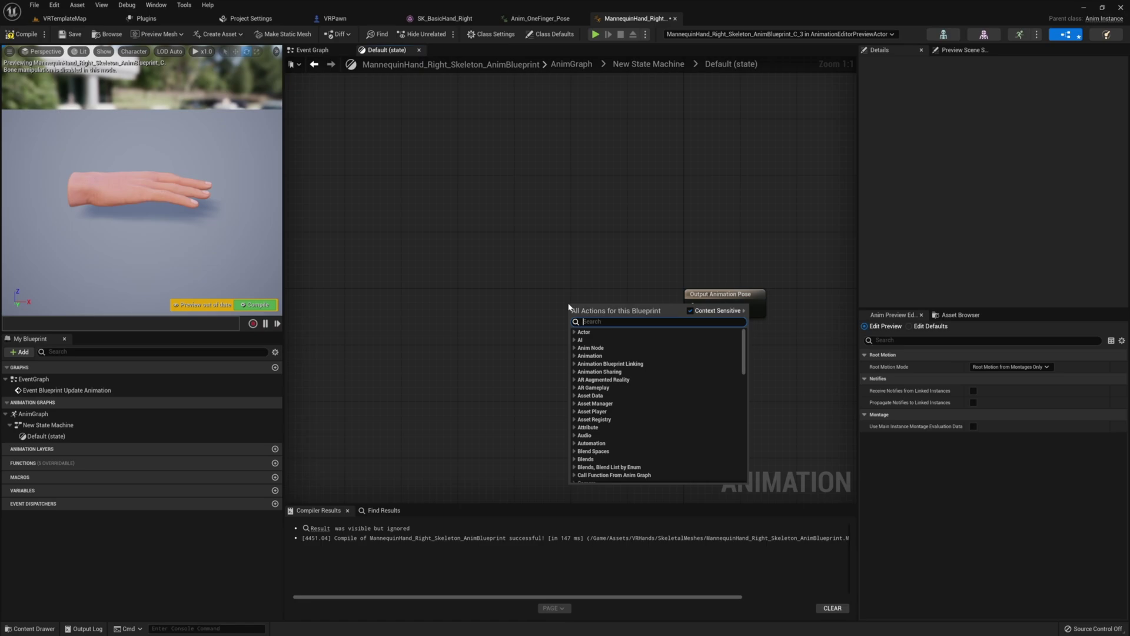
type("anim")
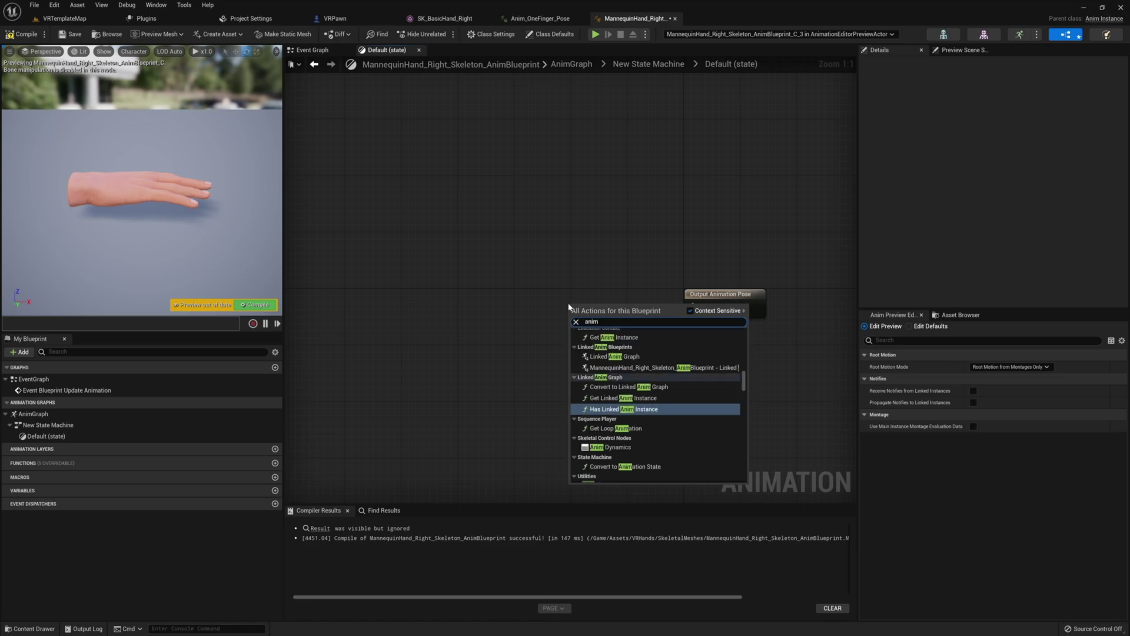
key("BackSpace")
key("BackSpace")
key("BackSpace")
key("BackSpace")
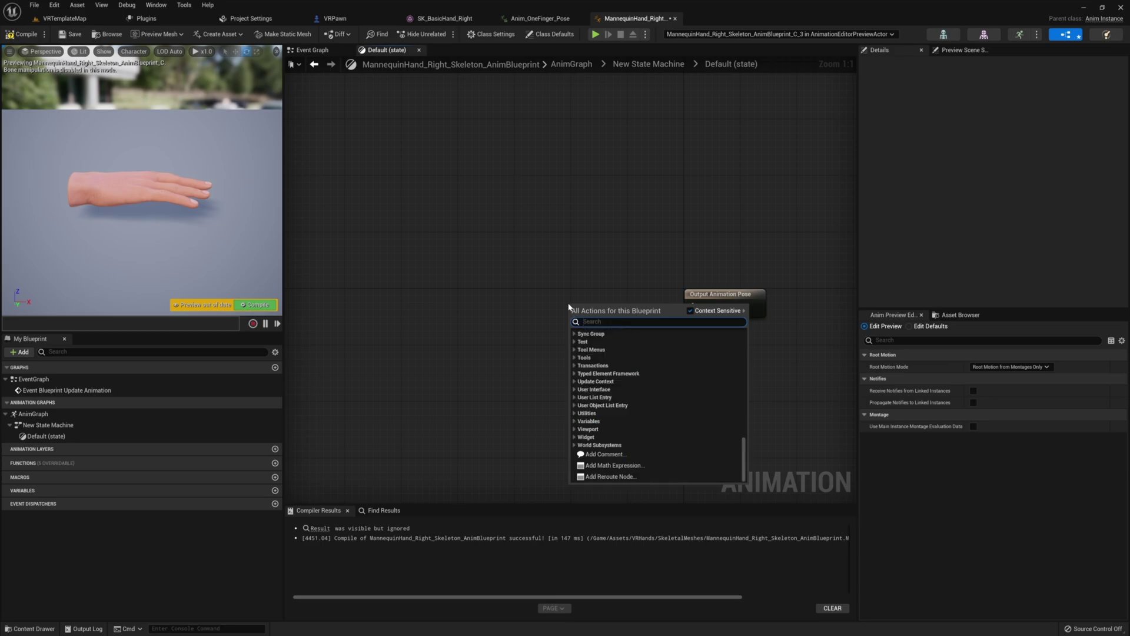
type("five")
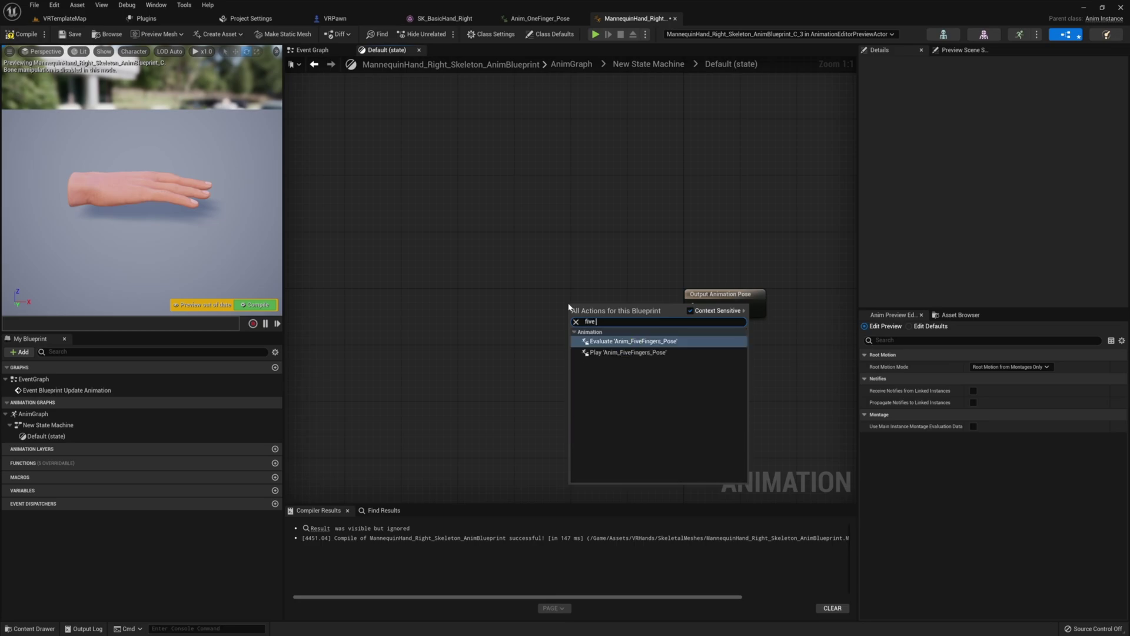
key("Down")
key("Return")
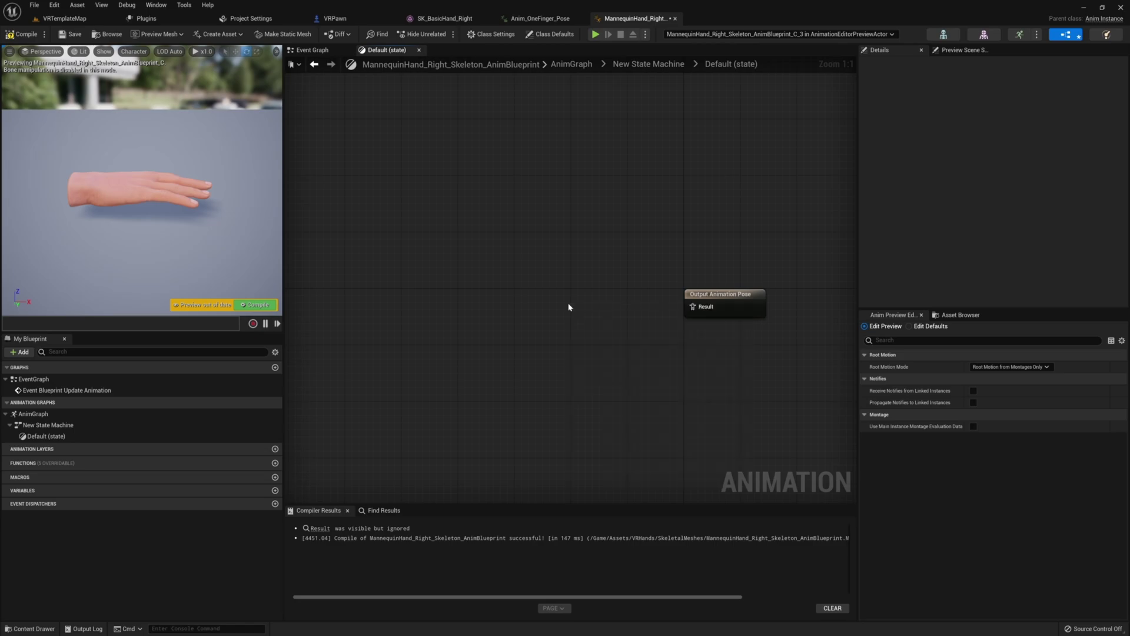
left_click_drag(569, 306, 554, 291)
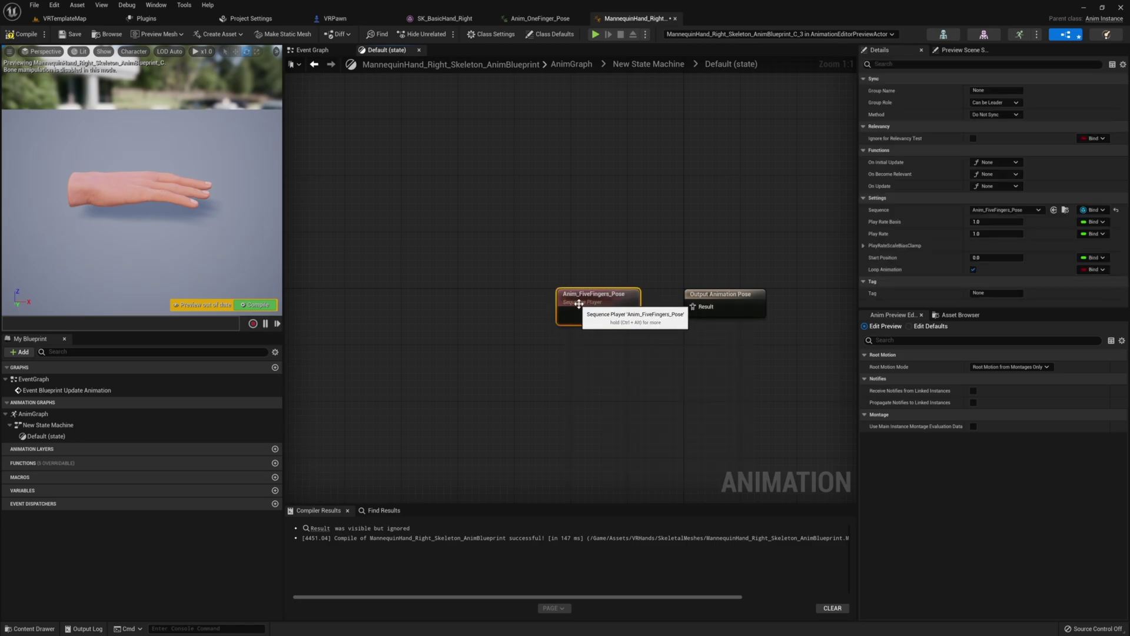
left_click_drag(631, 313, 693, 307)
left_click_drag(558, 306, 551, 298)
Step: Compile the hand Anim Blueprint and glance at the Event Graph
left_click(22, 33)
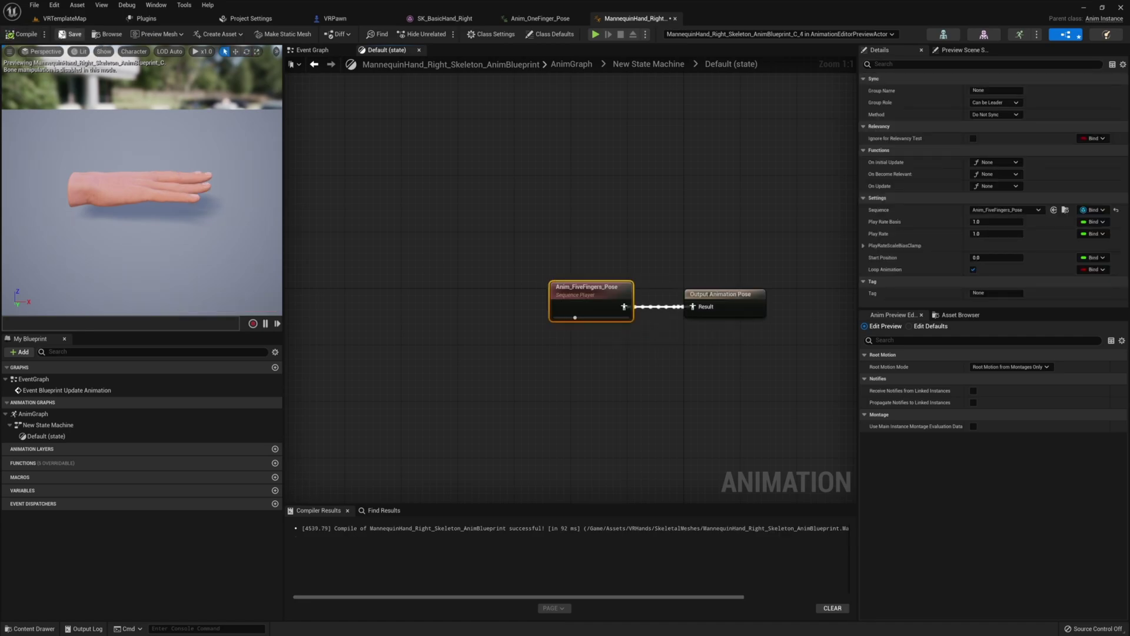
right_click_drag(606, 243, 581, 236)
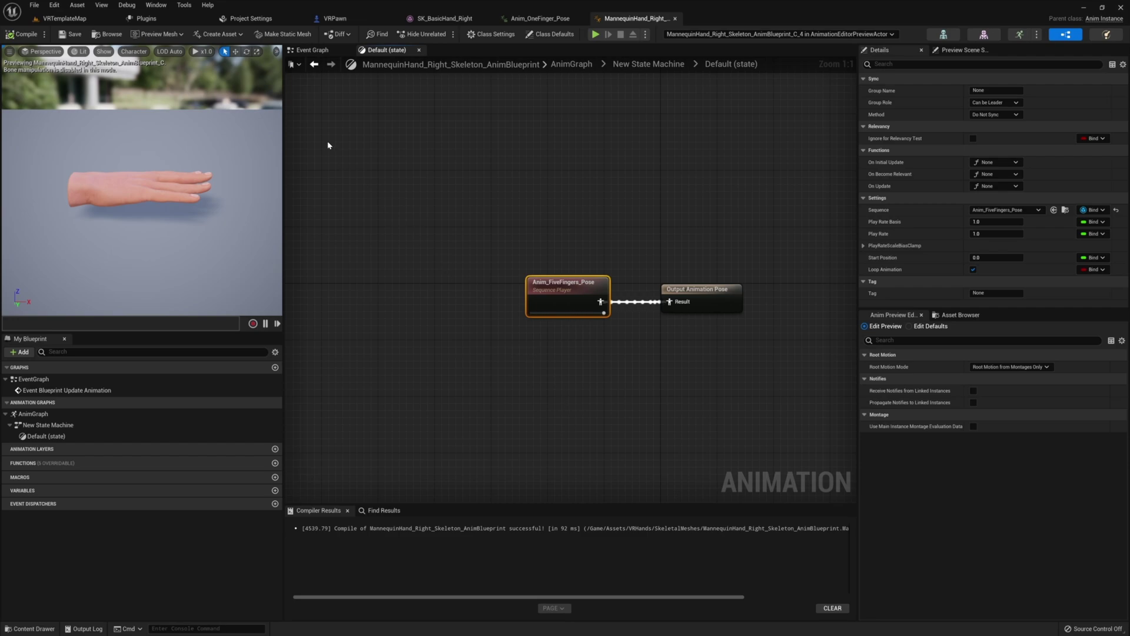
left_click(312, 50)
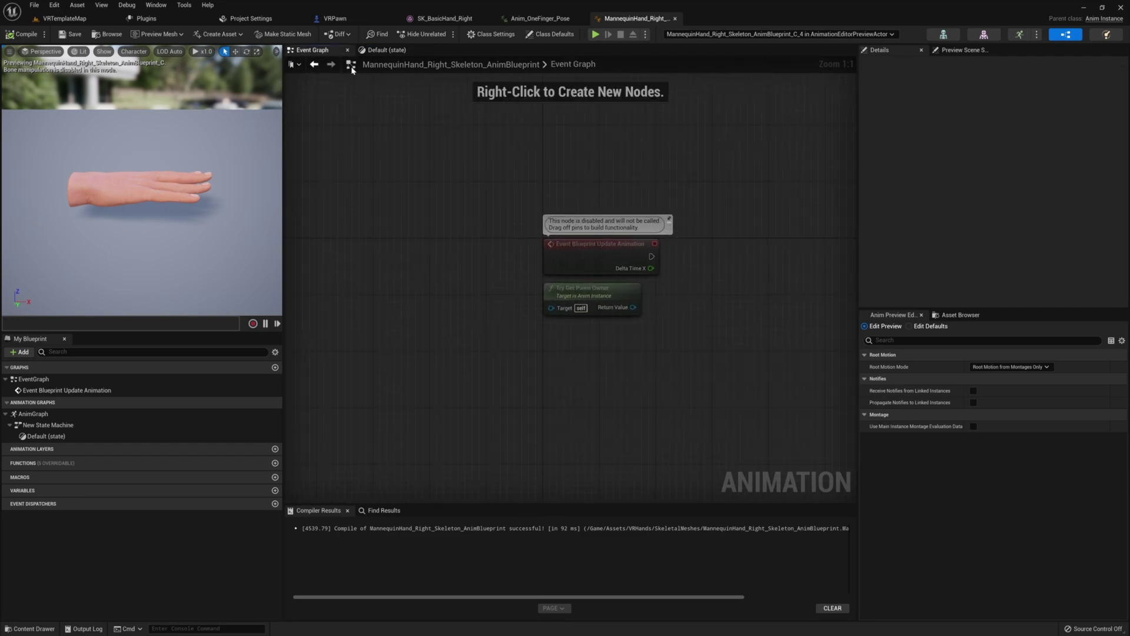
left_click(378, 50)
Step: Add a new state named Grip to the state machine
left_click(624, 65)
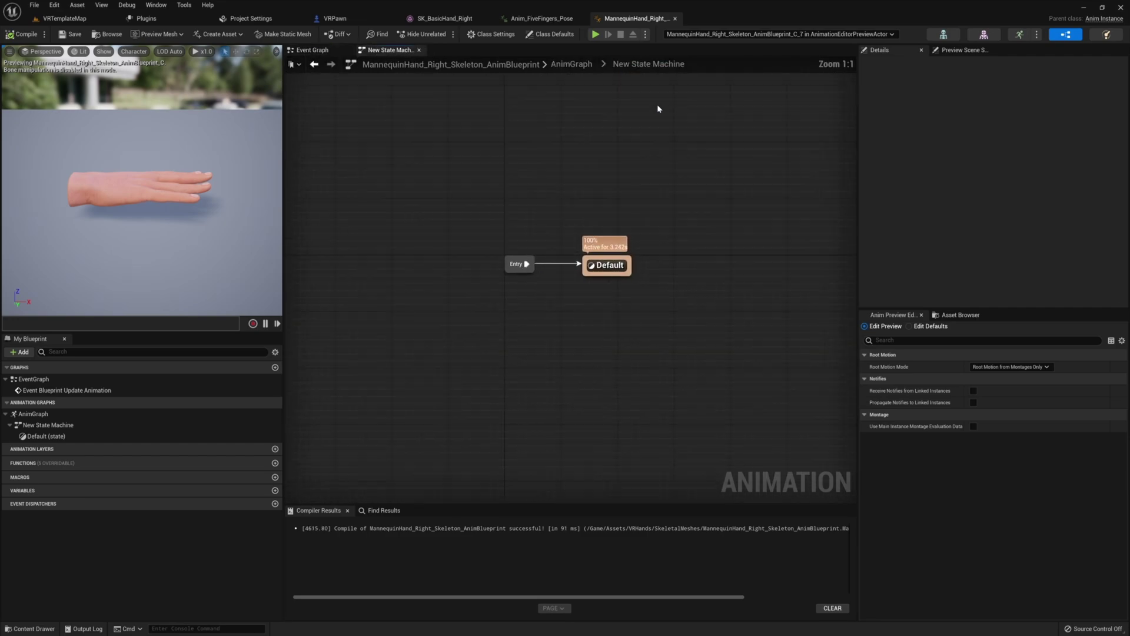
right_click(530, 168)
left_click(552, 206)
type("Grip")
key("Return")
double_click(546, 175)
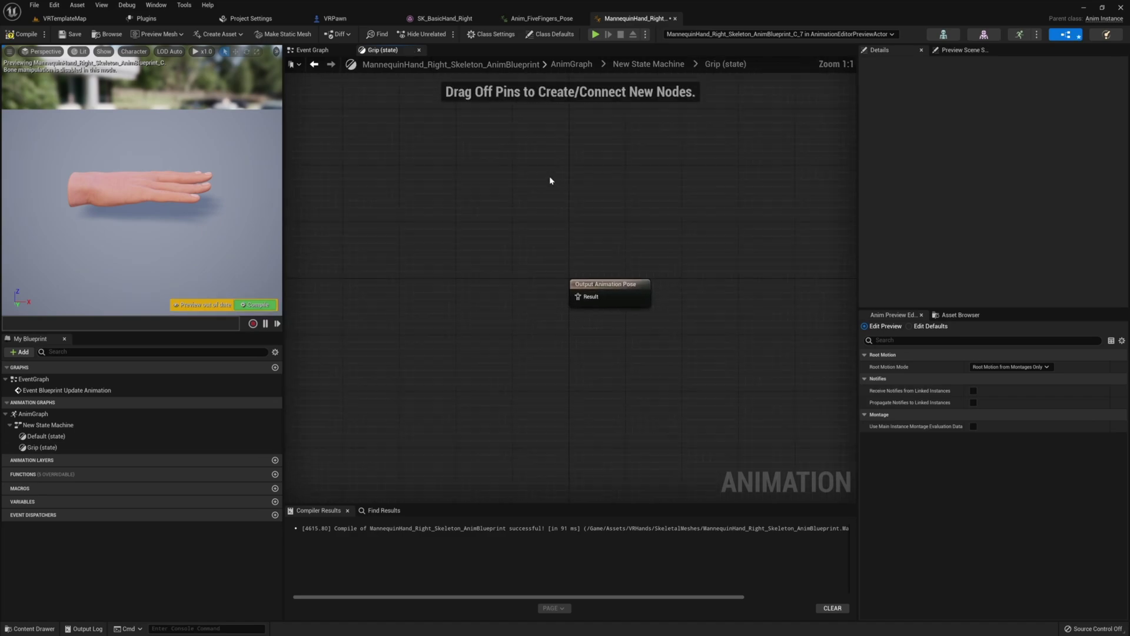
Step: Make the Grip state play the fist pose into Output Animation Pose and compile
right_click(495, 316)
type("grip")
key("BackSpace")
key("BackSpace")
key("BackSpace")
key("BackSpace")
type("fist")
key("Down")
key("Return")
left_click_drag(495, 312, 615, 301)
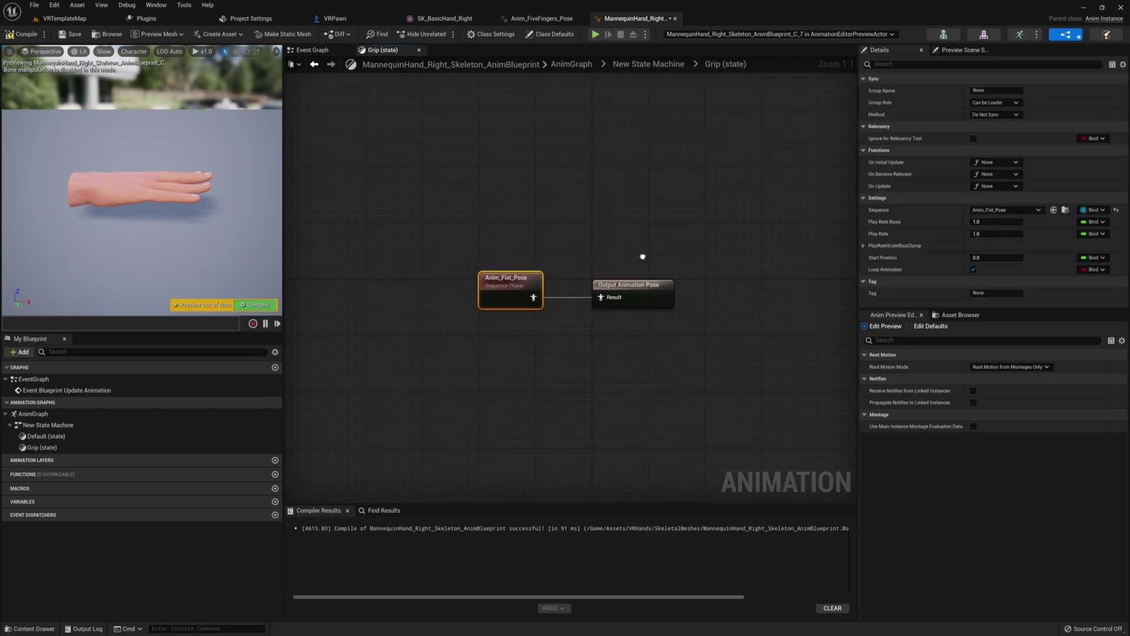
left_click(23, 33)
Step: Add a Point state beside Grip in the state machine
left_click(648, 63)
left_click_drag(568, 200, 469, 200)
right_click(650, 196)
left_click(687, 231)
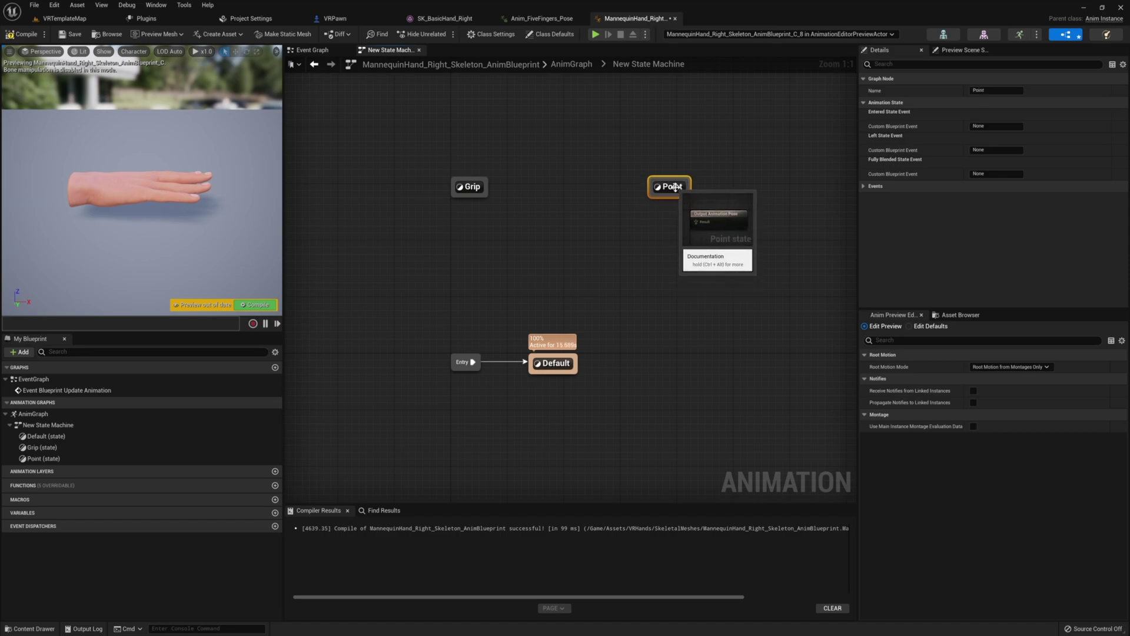
double_click(669, 208)
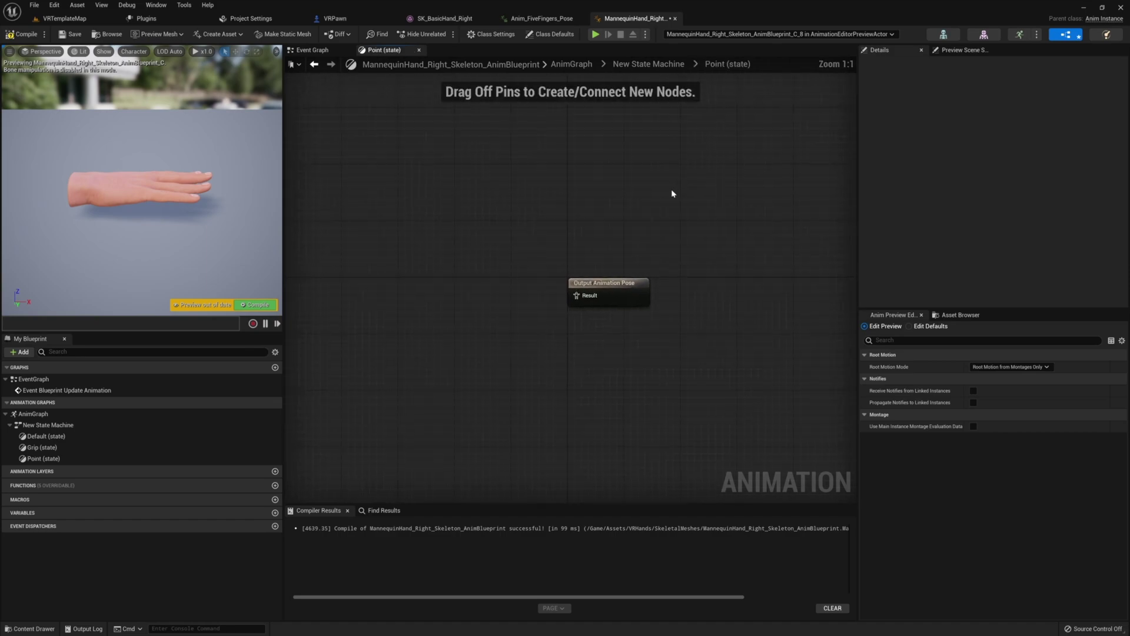
Step: Give Point an Anim_OneFinger_Pose sequence player, recompile, and add a new variable
right_click(527, 285)
type("one fin")
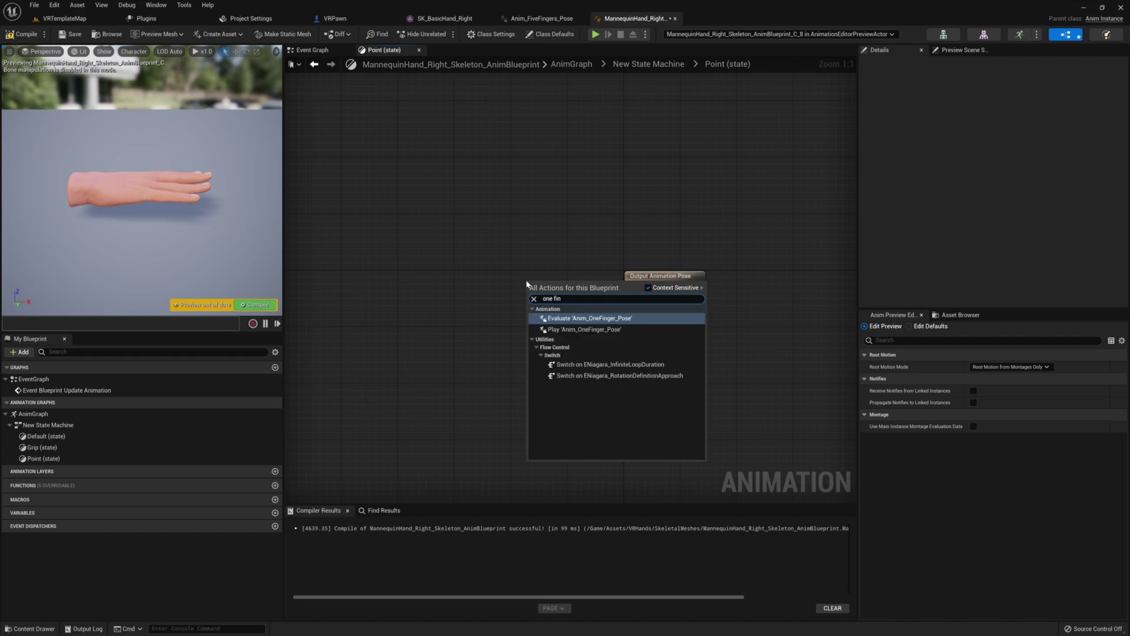
key("Down")
key("Return")
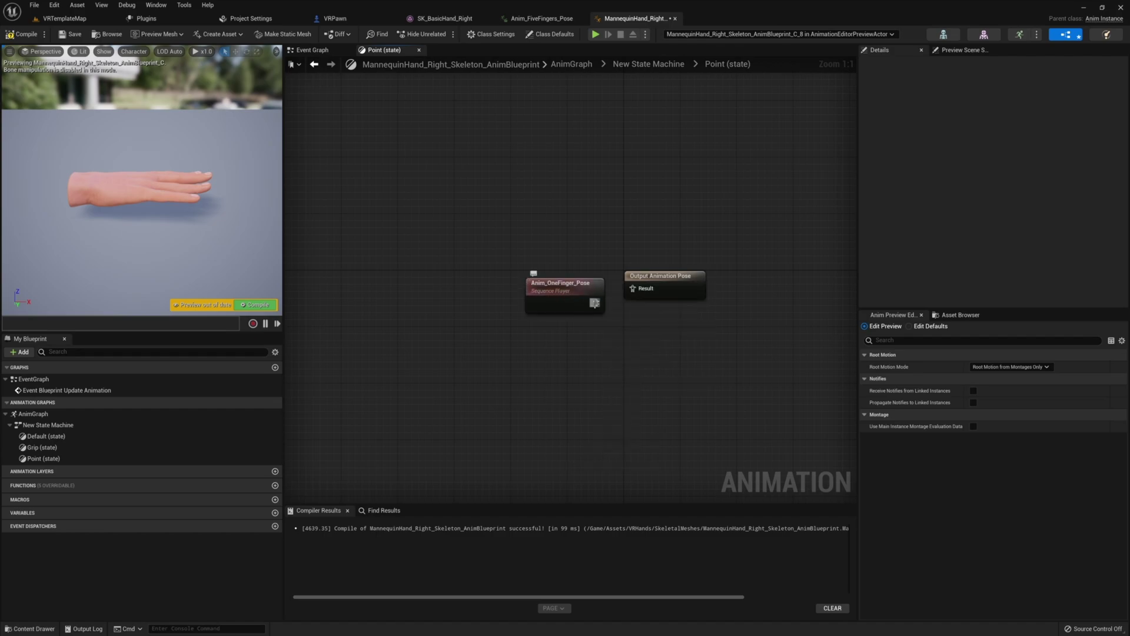
key("F7")
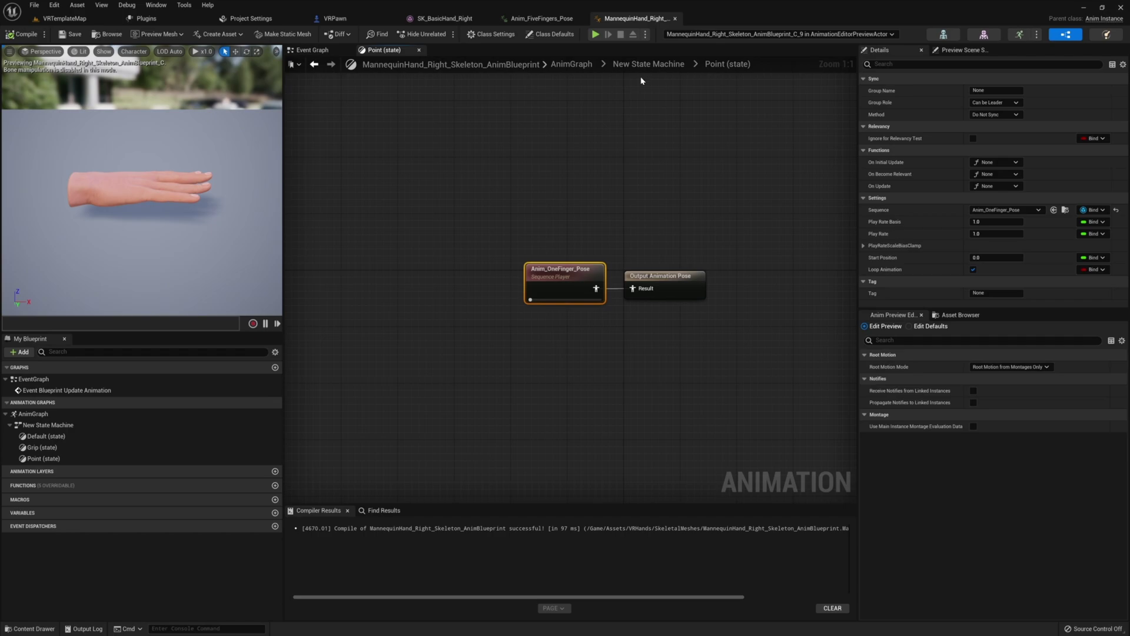
left_click(642, 65)
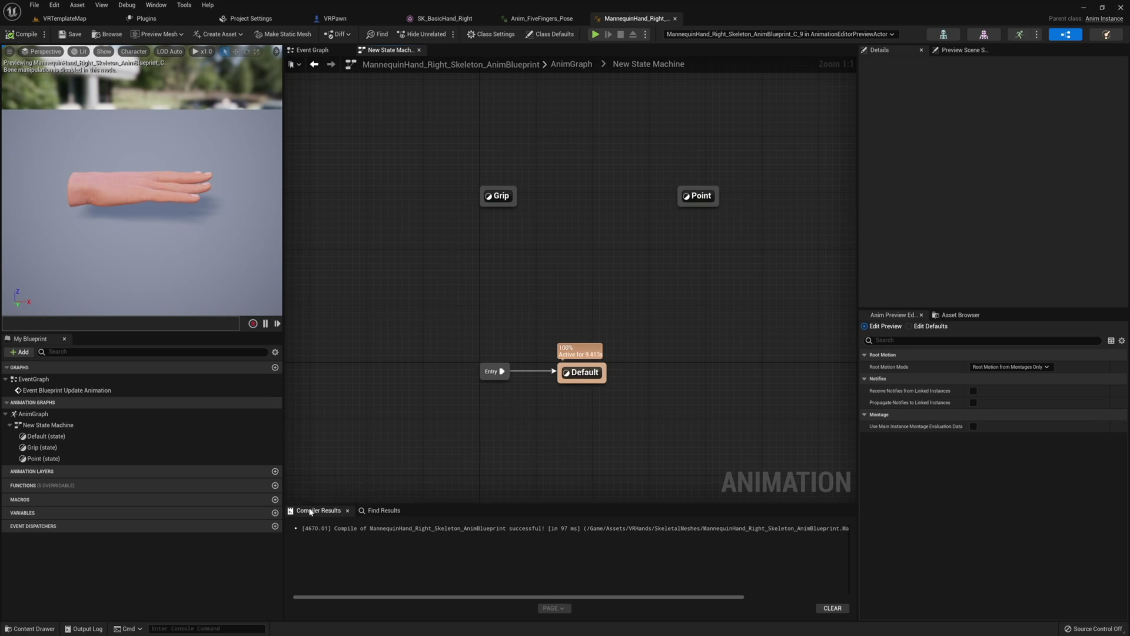
left_click(274, 512)
Step: Name the new variable State and set its type to Integer
type("S")
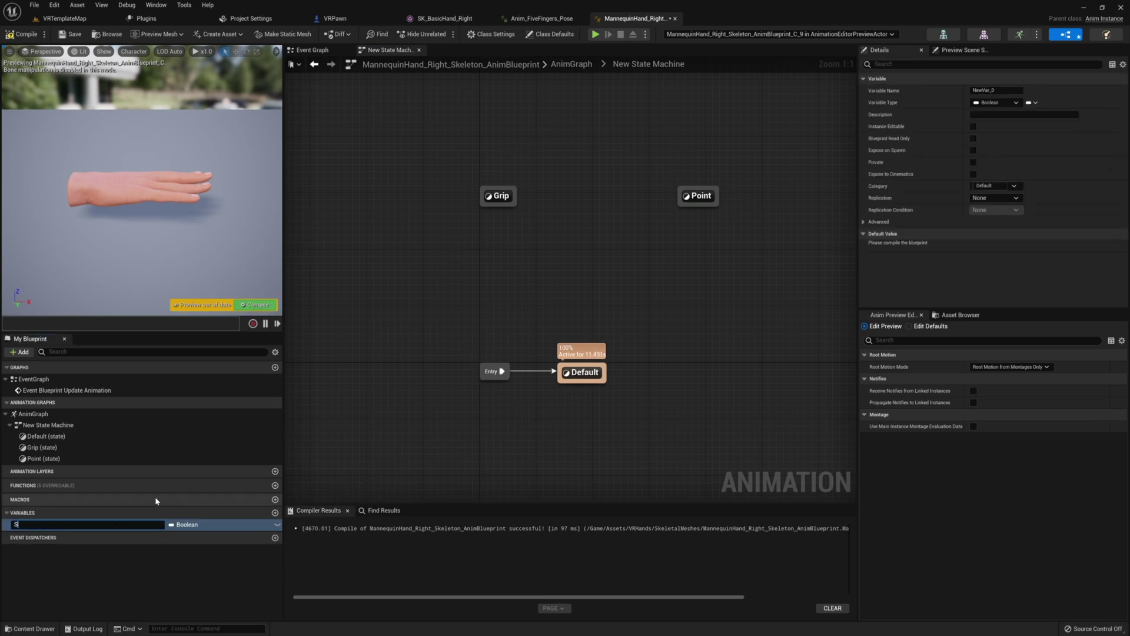
type("tate")
key("Return")
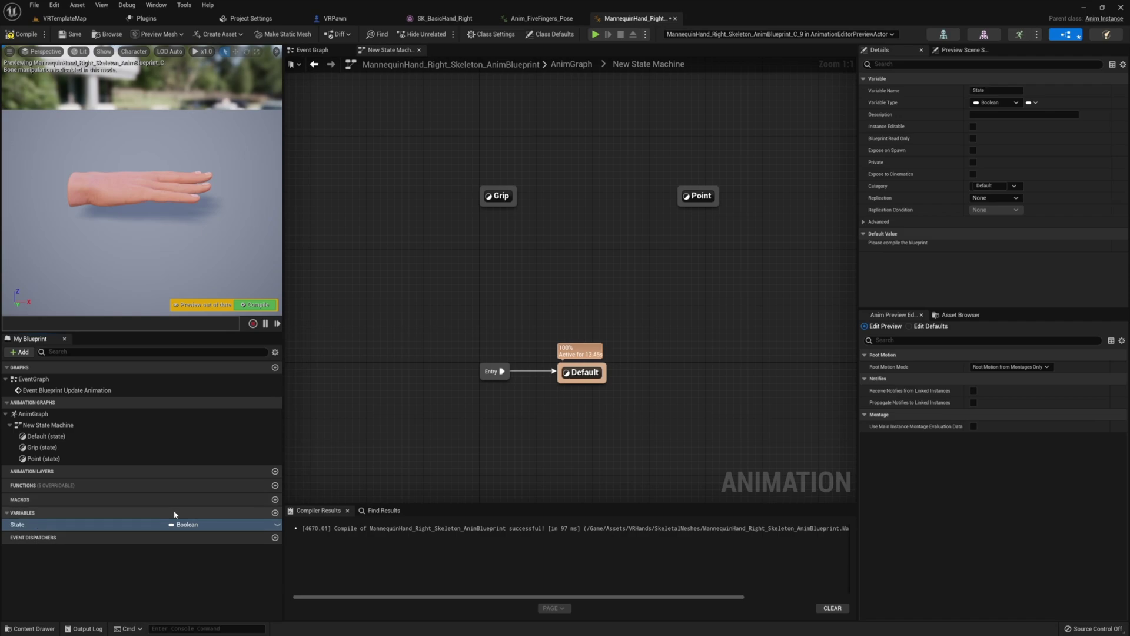
left_click(186, 524)
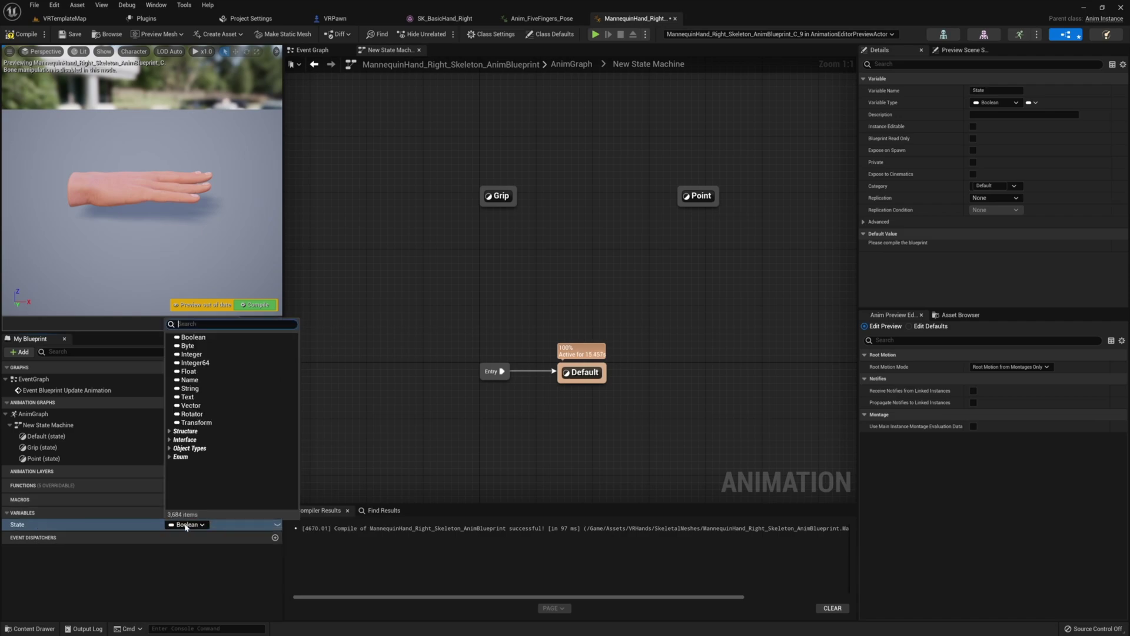
left_click(206, 354)
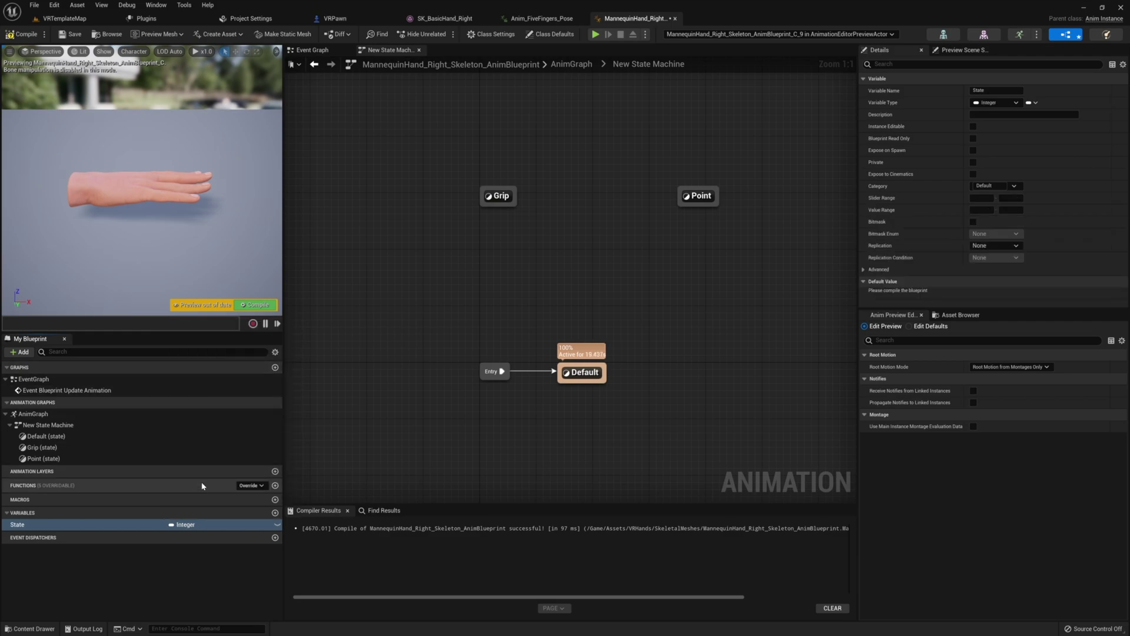
right_click_drag(458, 444, 477, 438)
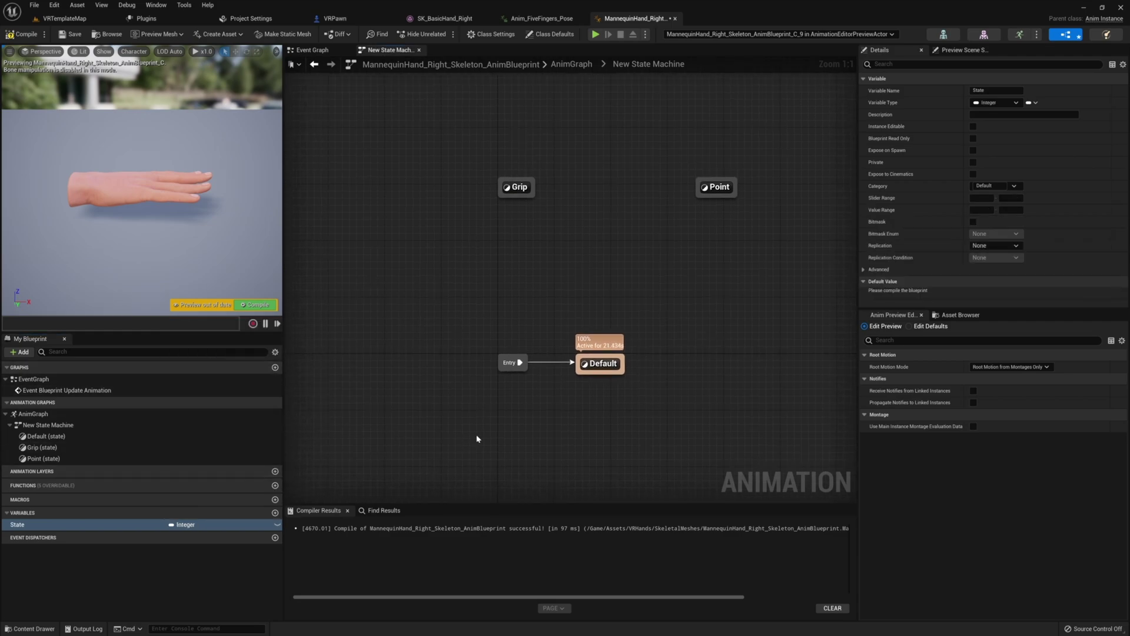
right_click_drag(545, 426, 558, 428)
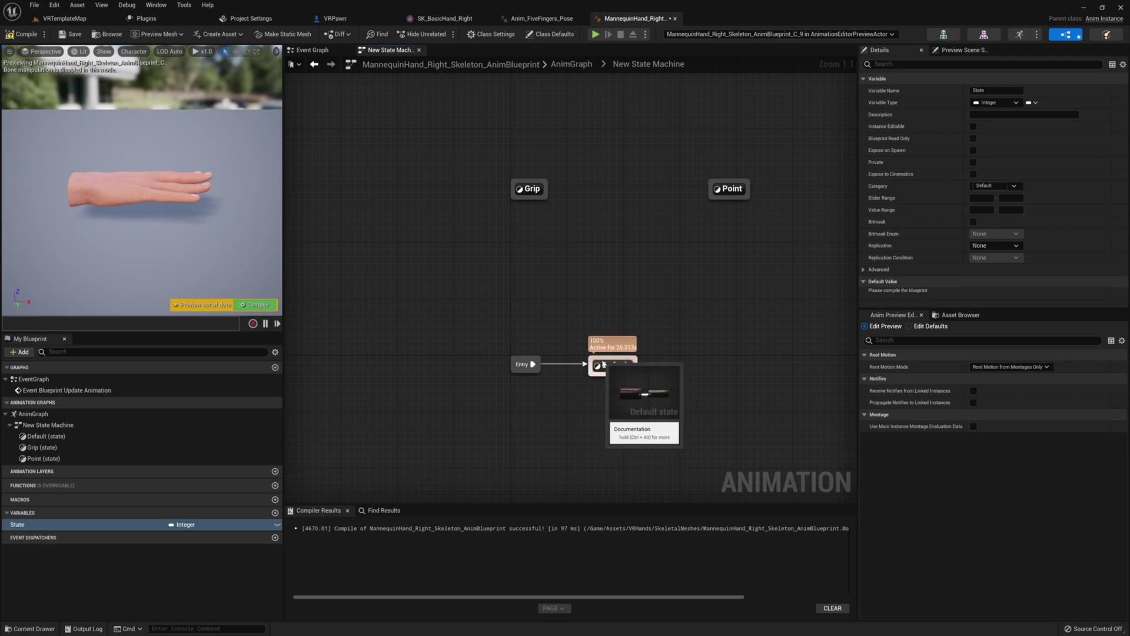
Step: Add a Default-to-Grip transition whose rule feeds a State == comparison into Can Enter Transition
left_click_drag(590, 360, 583, 327)
left_click_drag(565, 277, 531, 192)
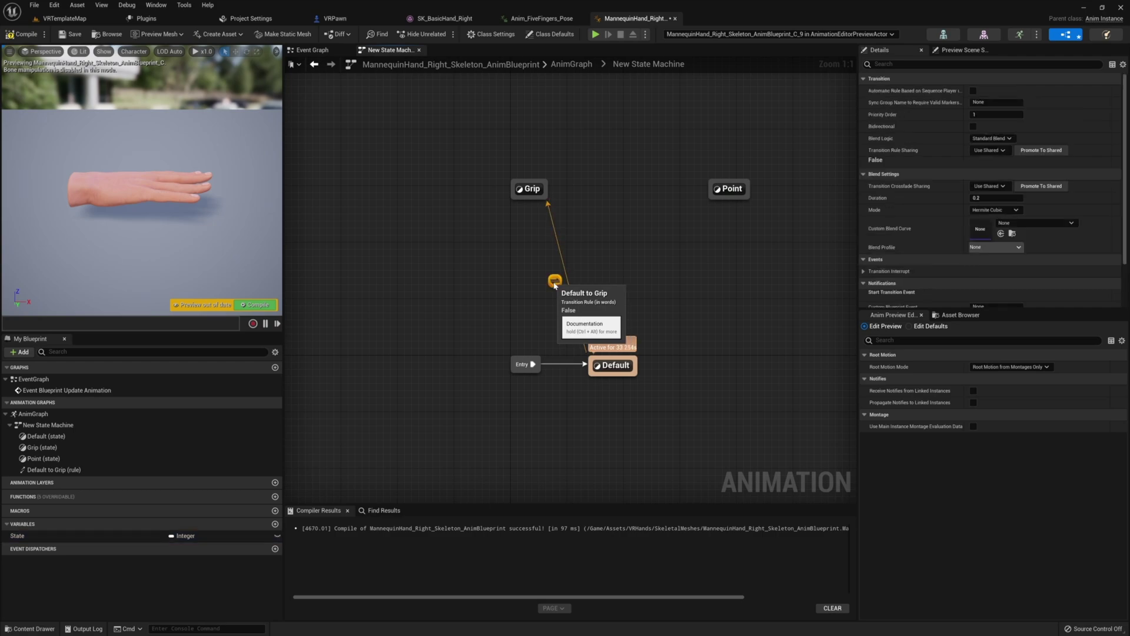
double_click(554, 282)
right_click_drag(542, 320, 606, 322)
left_click_drag(82, 537, 469, 314)
left_click(410, 321)
type("==")
key("Return")
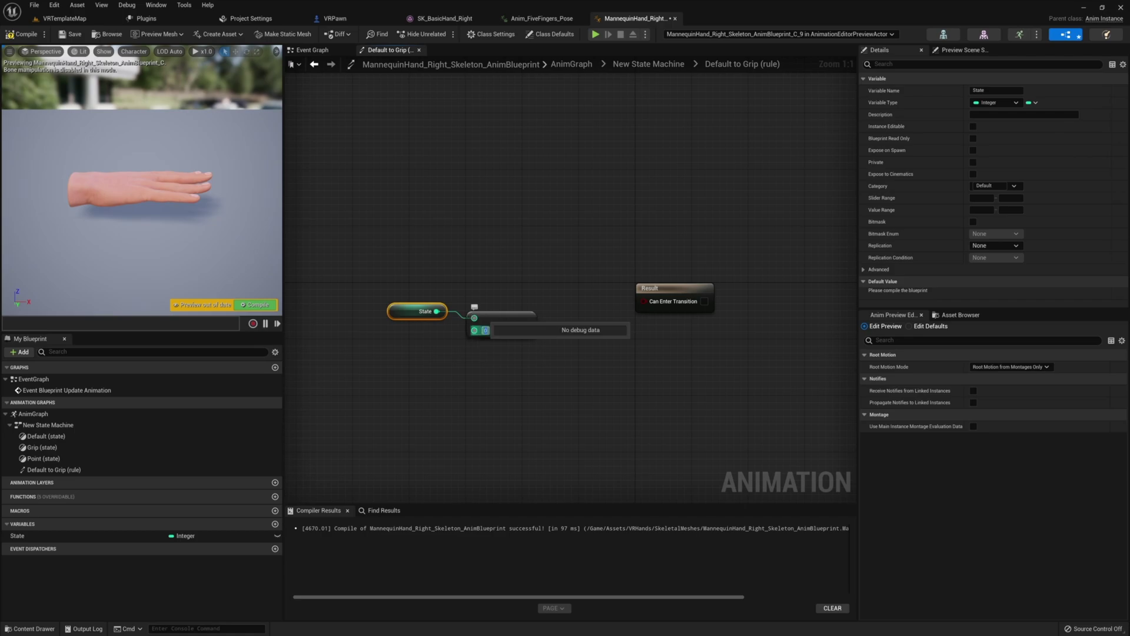
left_click_drag(527, 323, 644, 301)
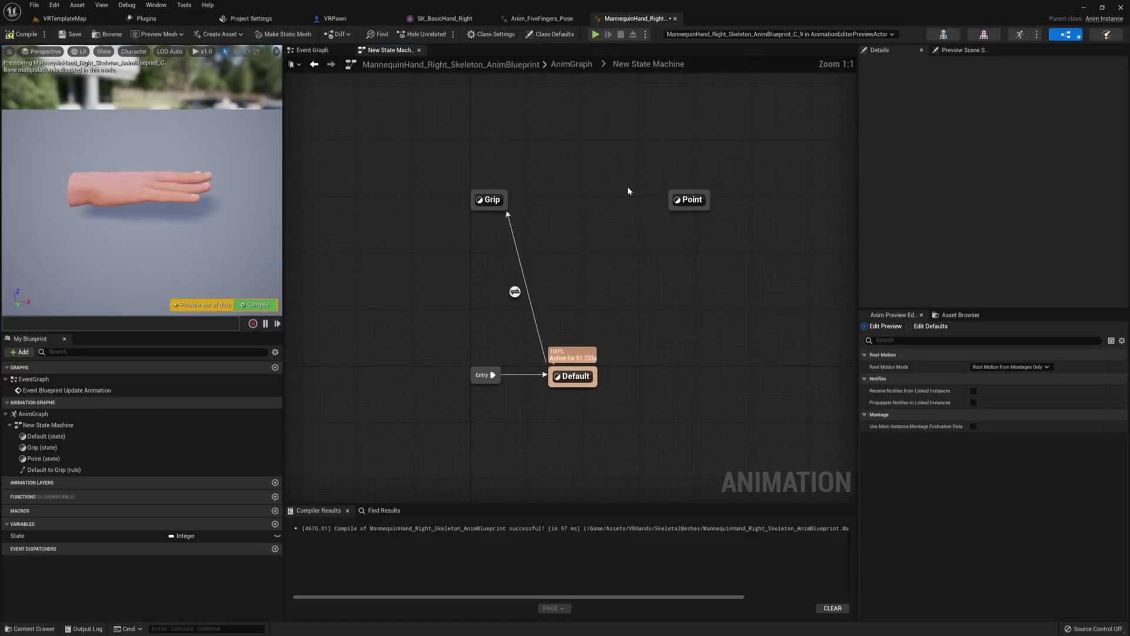
Step: Add the Grip-to-Default transition with its own State == rule into Can Enter Transition
left_click_drag(596, 379, 509, 246)
left_click(565, 246)
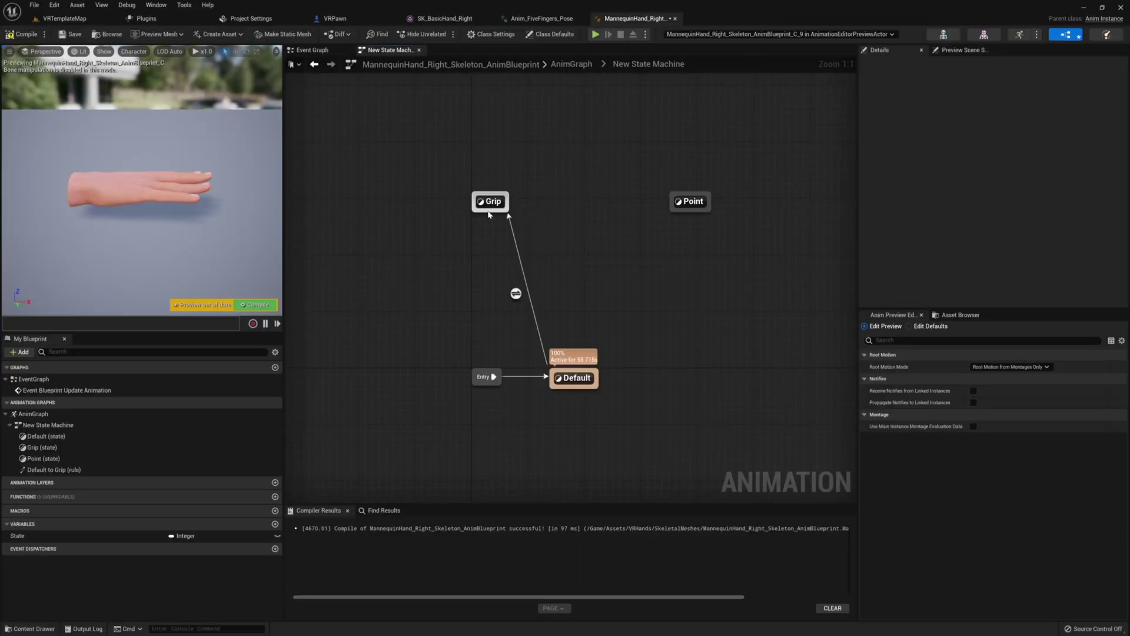
left_click_drag(537, 319, 574, 378)
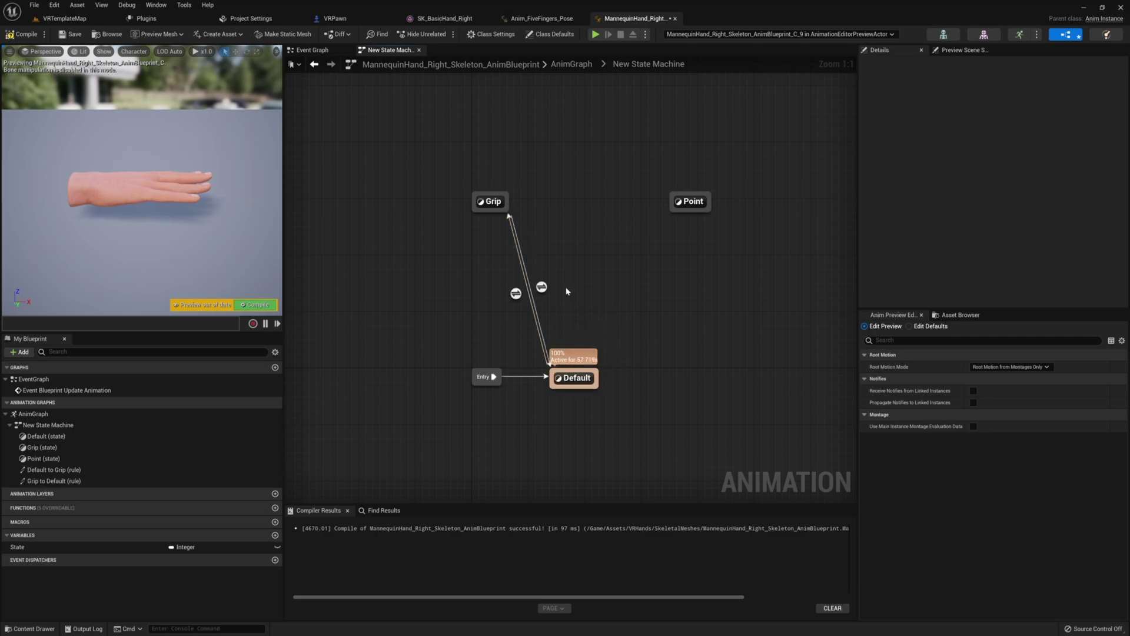
double_click(542, 287)
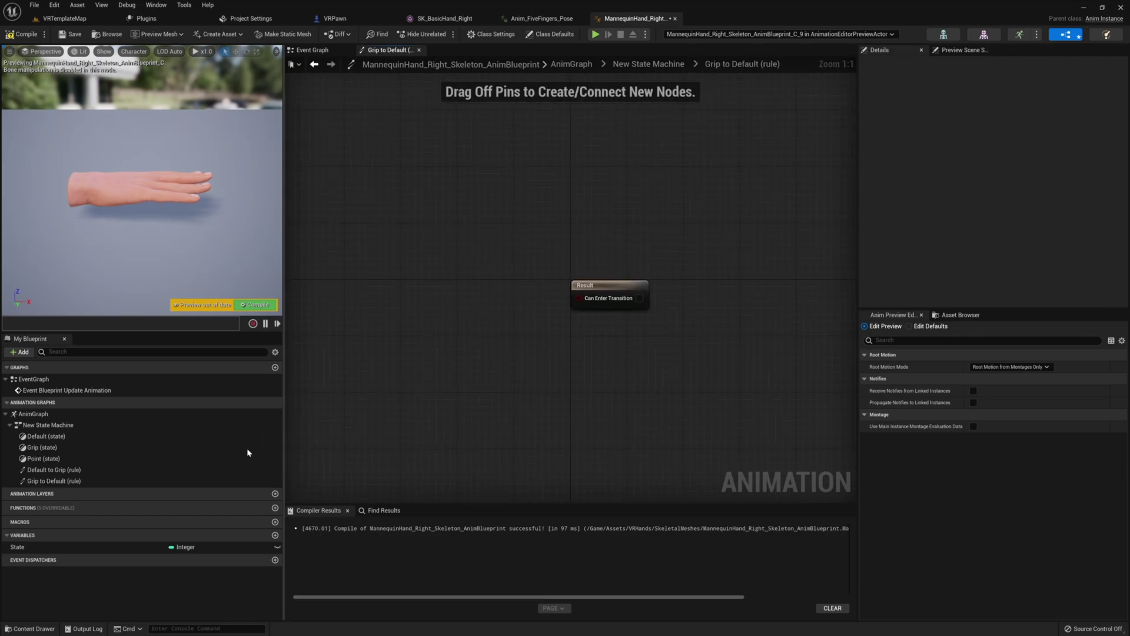
left_click_drag(86, 546, 408, 318)
left_click(372, 320)
type("==")
key("Return")
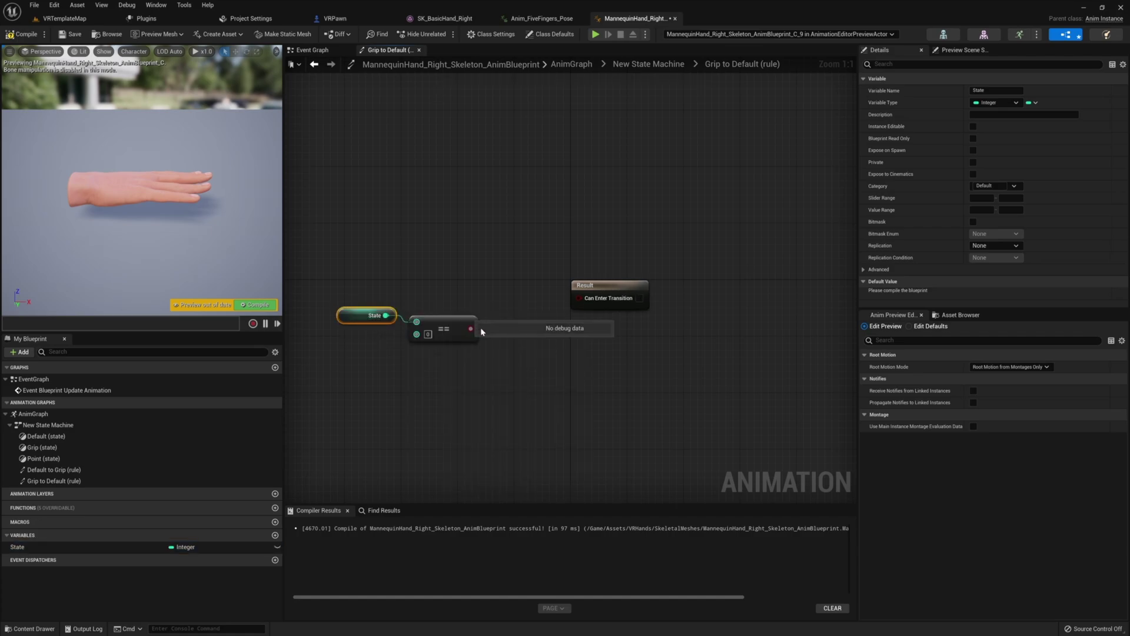
left_click_drag(470, 327, 595, 301)
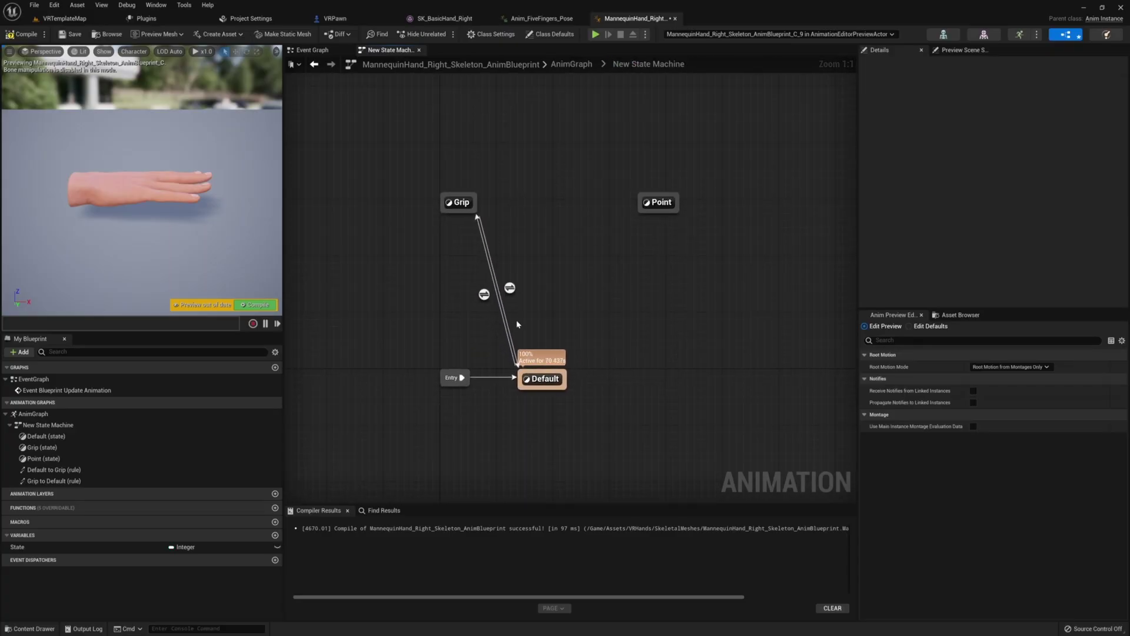
Step: Add a Grip-to-Point transition whose rule allows entry when State == 2
left_click_drag(481, 203, 656, 203)
double_click(559, 194)
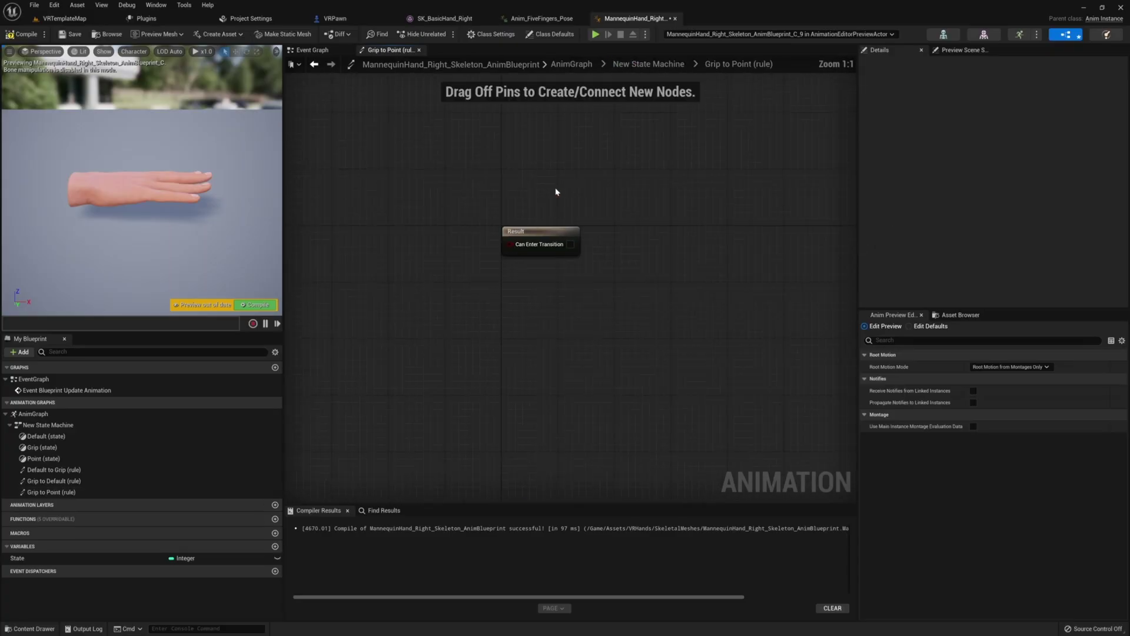
left_click_drag(17, 558, 594, 298)
left_click(332, 322)
type("==")
key("Return")
type("2")
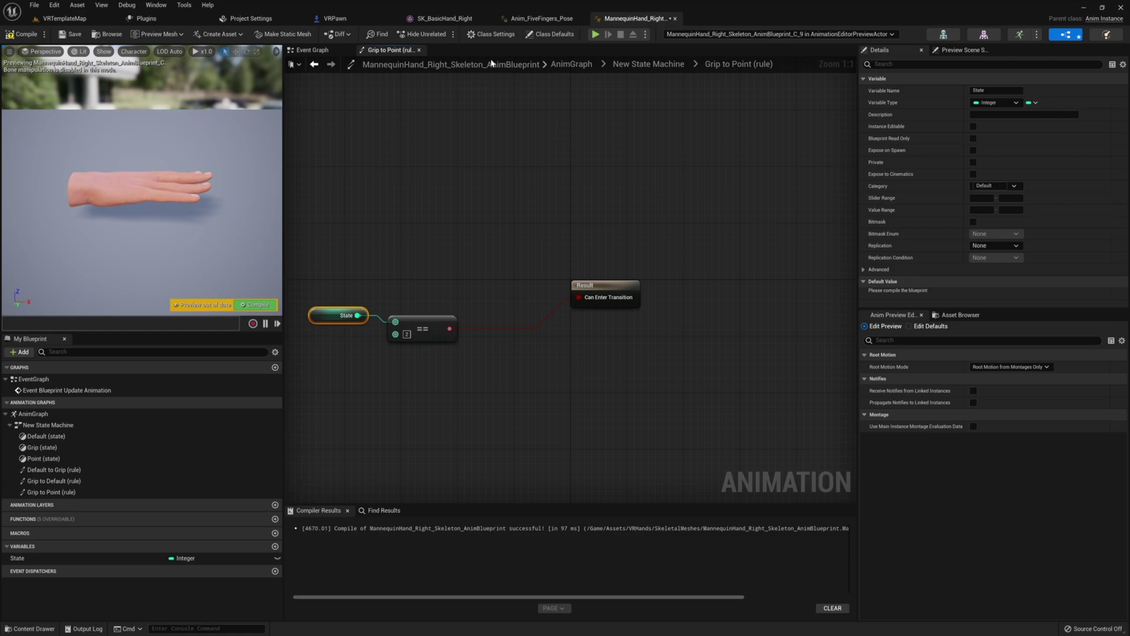
left_click(648, 64)
Step: Add a Point-to-Grip transition with a State == comparison driving Can Enter Transition
right_click_drag(682, 192, 692, 211)
left_click_drag(674, 213, 504, 212)
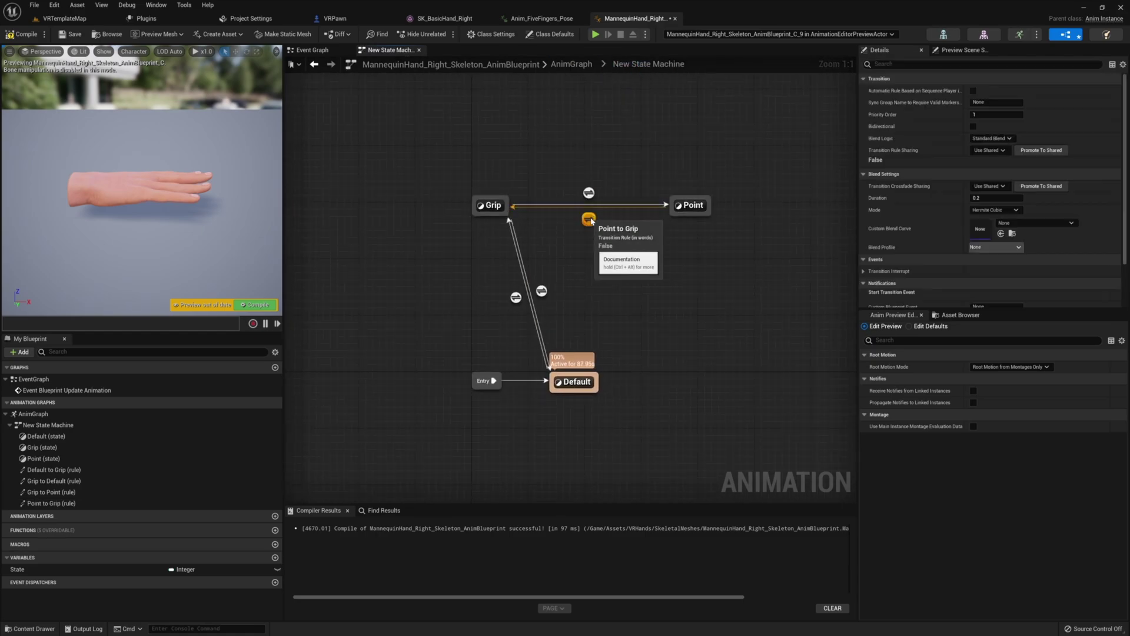
double_click(588, 219)
left_click_drag(38, 569, 407, 358)
left_click(341, 352)
left_click(434, 395)
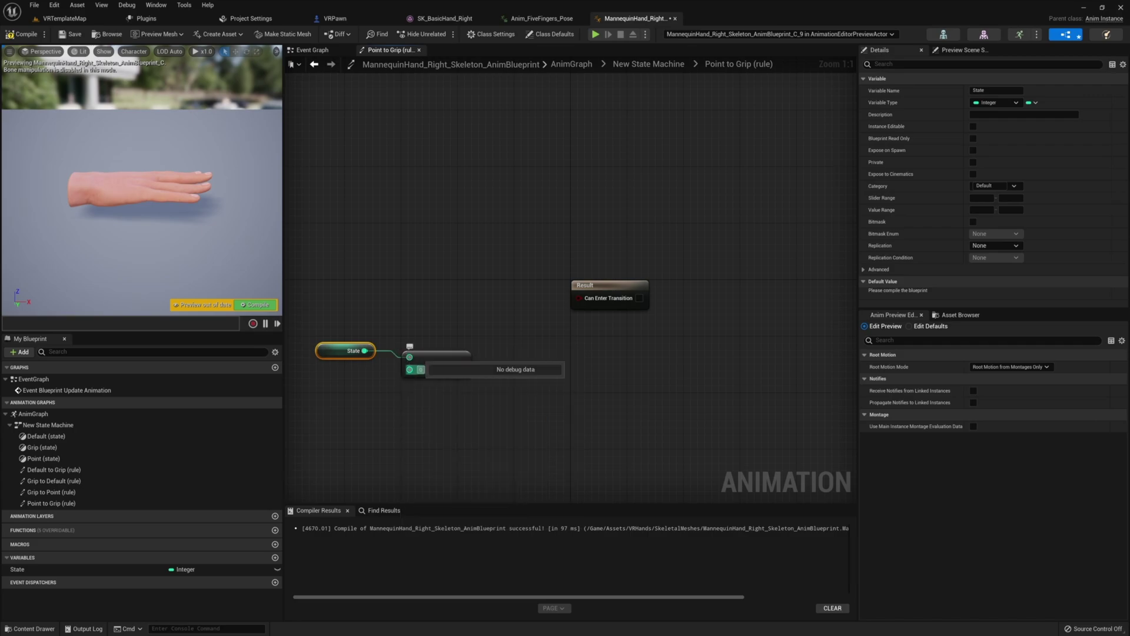
left_click_drag(489, 356, 588, 299)
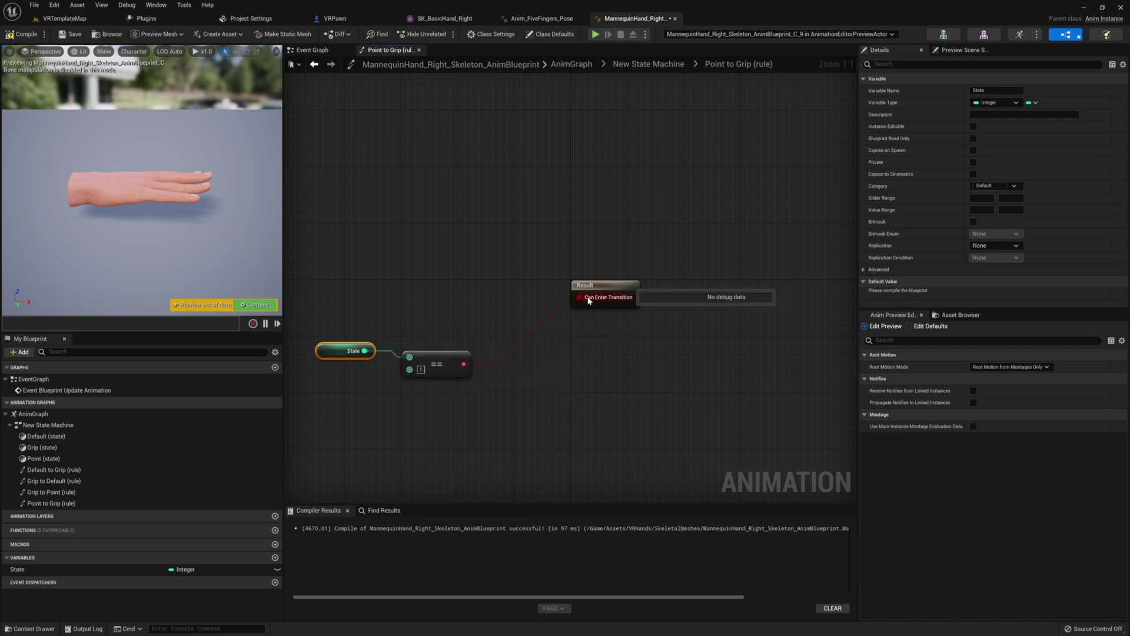
left_click(648, 64)
Step: Add a Point-to-Default transition with a State == comparison driving Can Enter Transition
left_click_drag(669, 221, 577, 381)
double_click(645, 299)
left_click_drag(57, 576, 400, 319, "ctrl")
type("==")
key("Return")
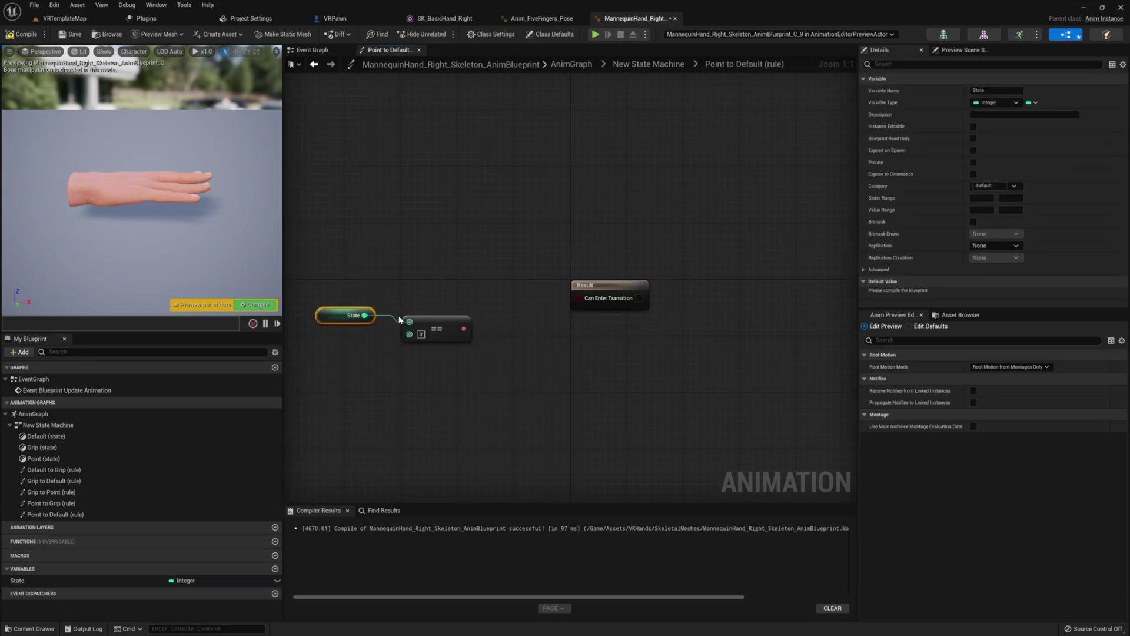
left_click_drag(465, 333, 639, 298)
left_click(649, 65)
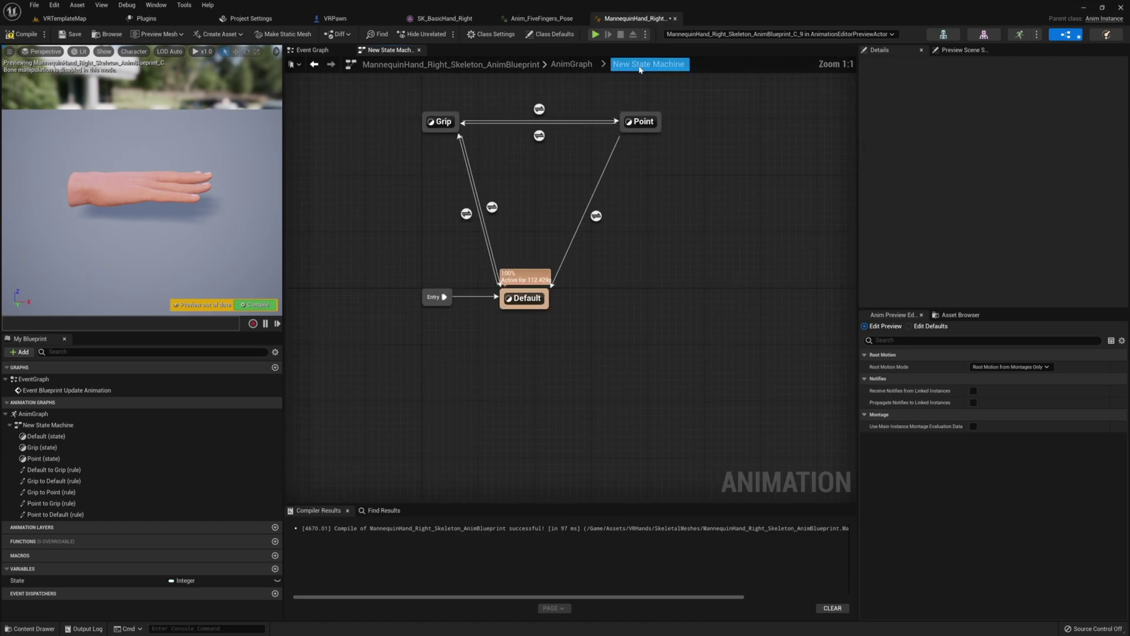
Step: Add a Default-to-Point transition with a State == rule, then compile the Anim Blueprint
left_click_drag(597, 389, 706, 215)
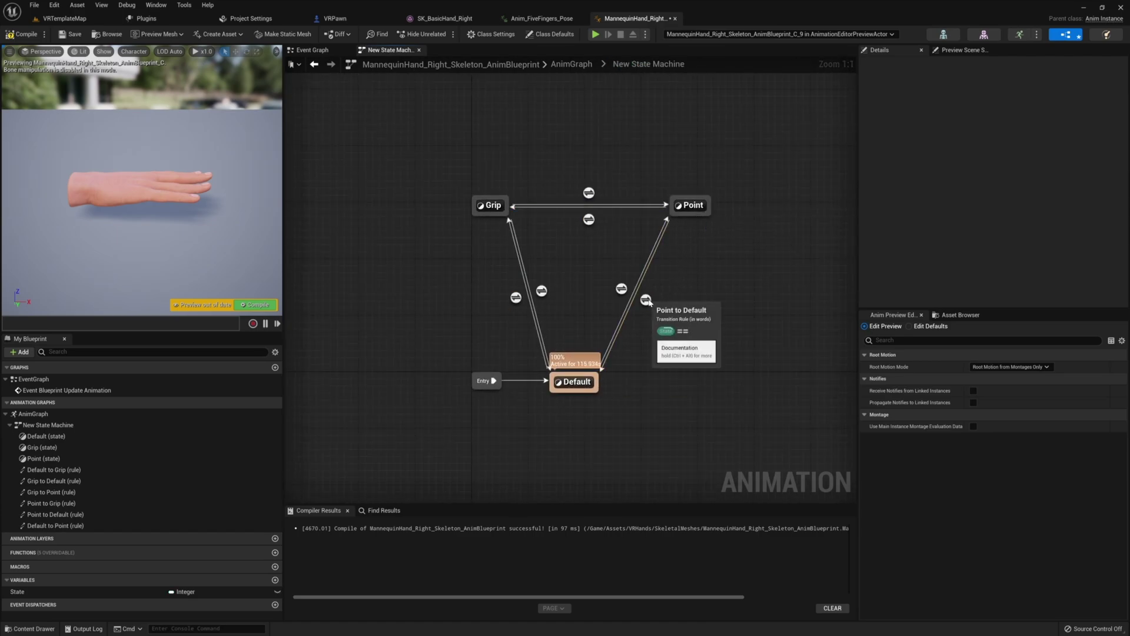
double_click(643, 301)
left_click(635, 65)
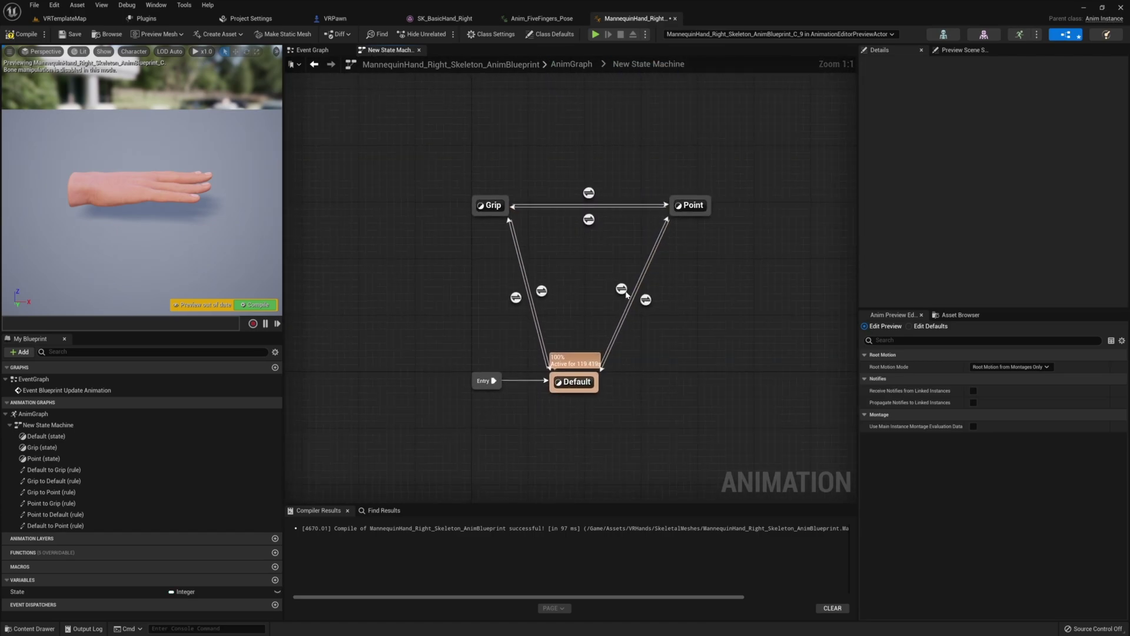
double_click(619, 299)
left_click_drag(23, 592, 430, 313, "ctrl")
type("==")
key("Return")
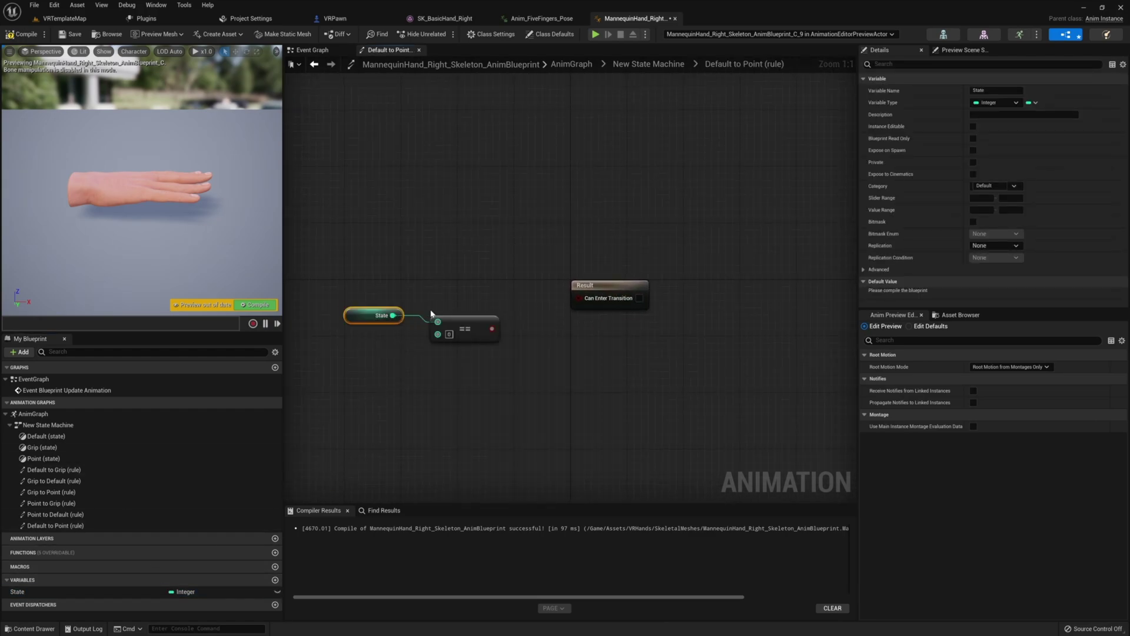
left_click_drag(512, 323, 579, 297)
left_click(25, 35)
left_click(648, 64)
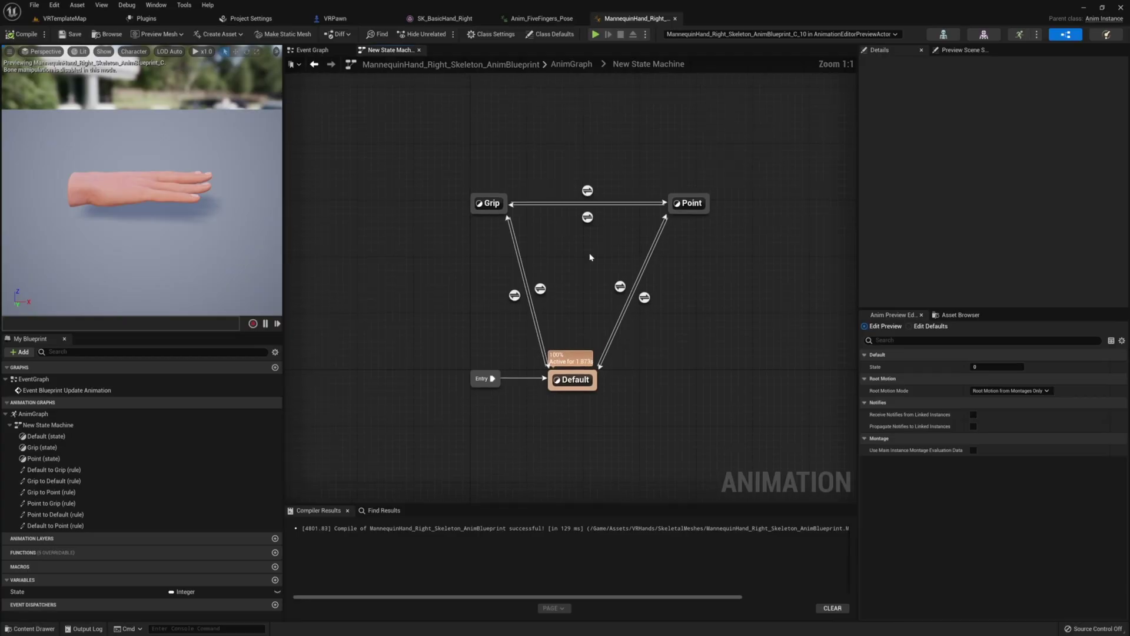
right_click_drag(590, 257, 611, 257)
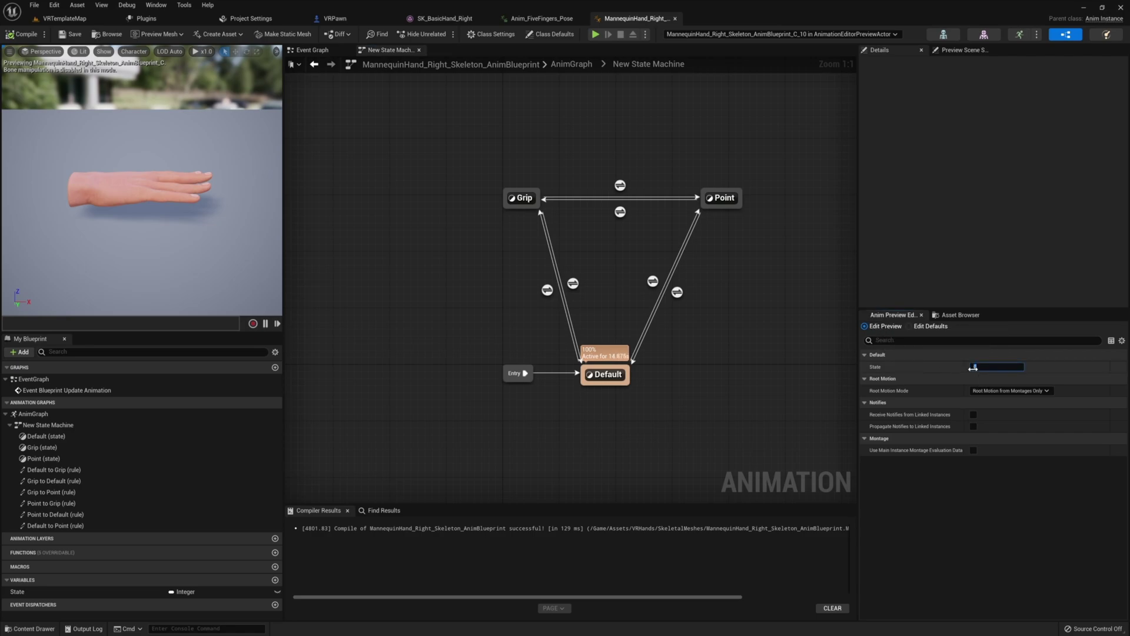
Step: Preview the hand with State set to 1, then 2, then back to 0
type("1")
key("Return")
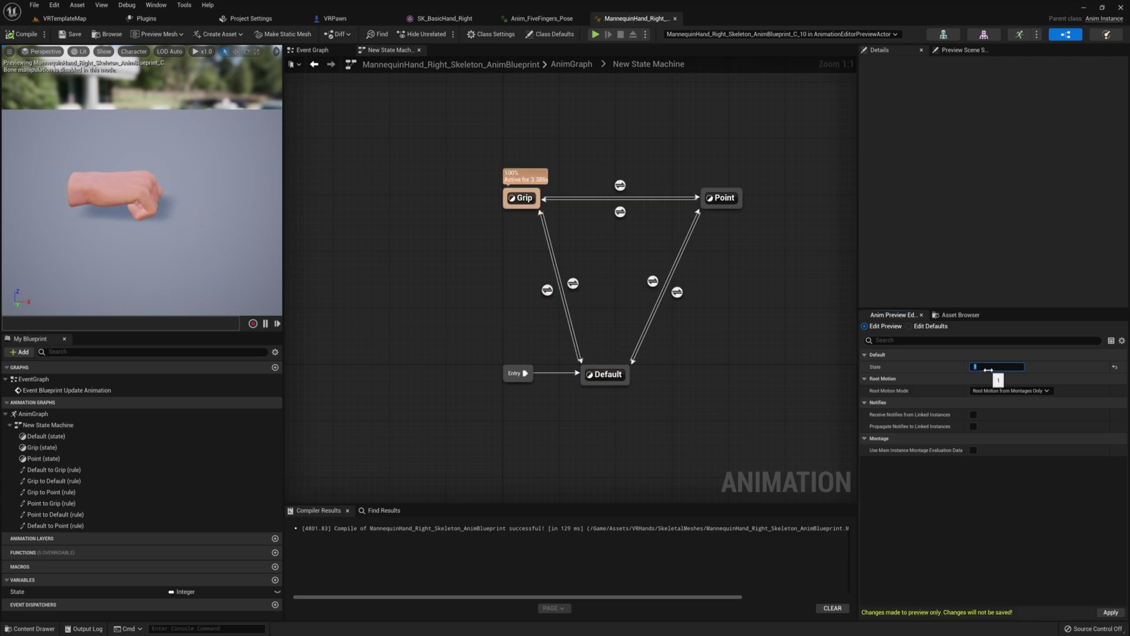
type("2")
key("Return")
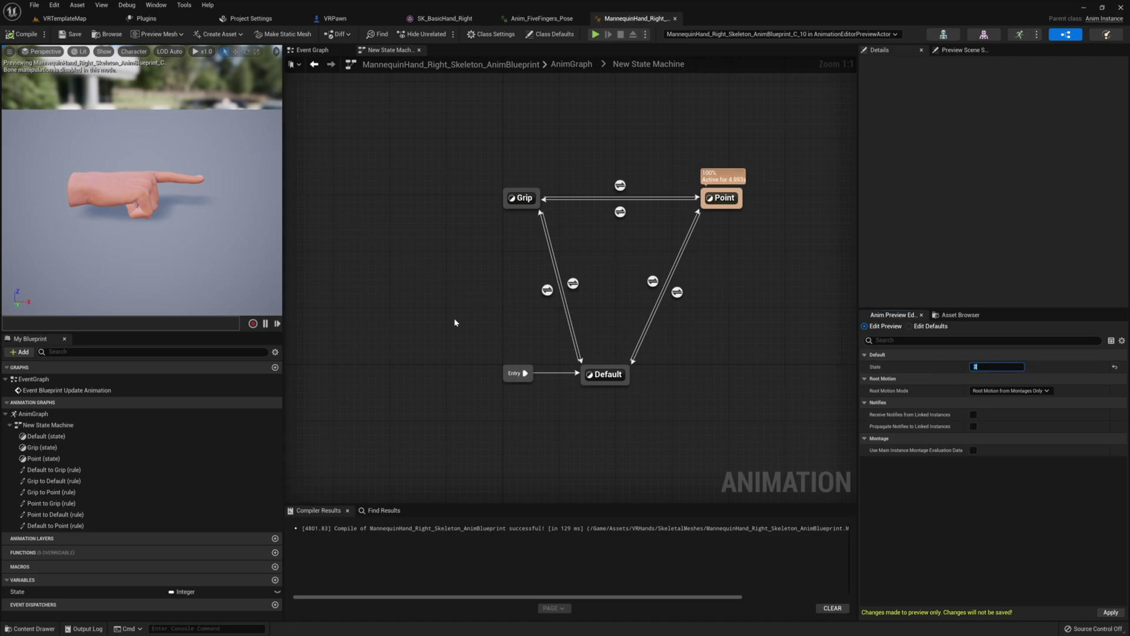
type("0")
key("Return")
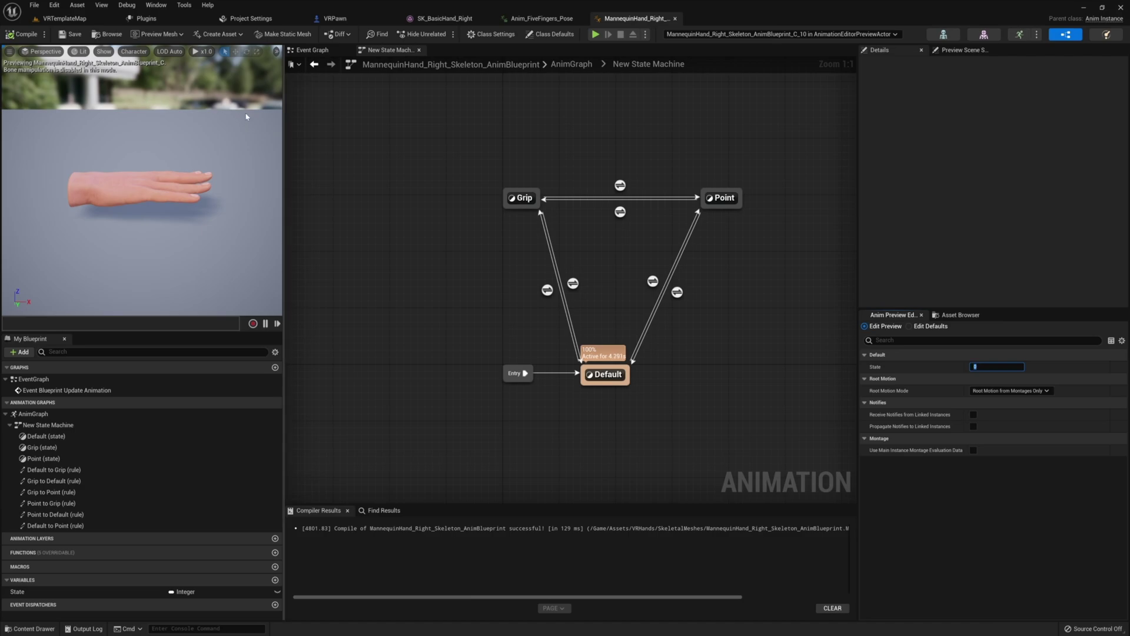
Step: Close the hand asset tabs and set both hand meshes' Anim Class to the hand Anim Blueprint
left_click(489, 20)
left_click(488, 19)
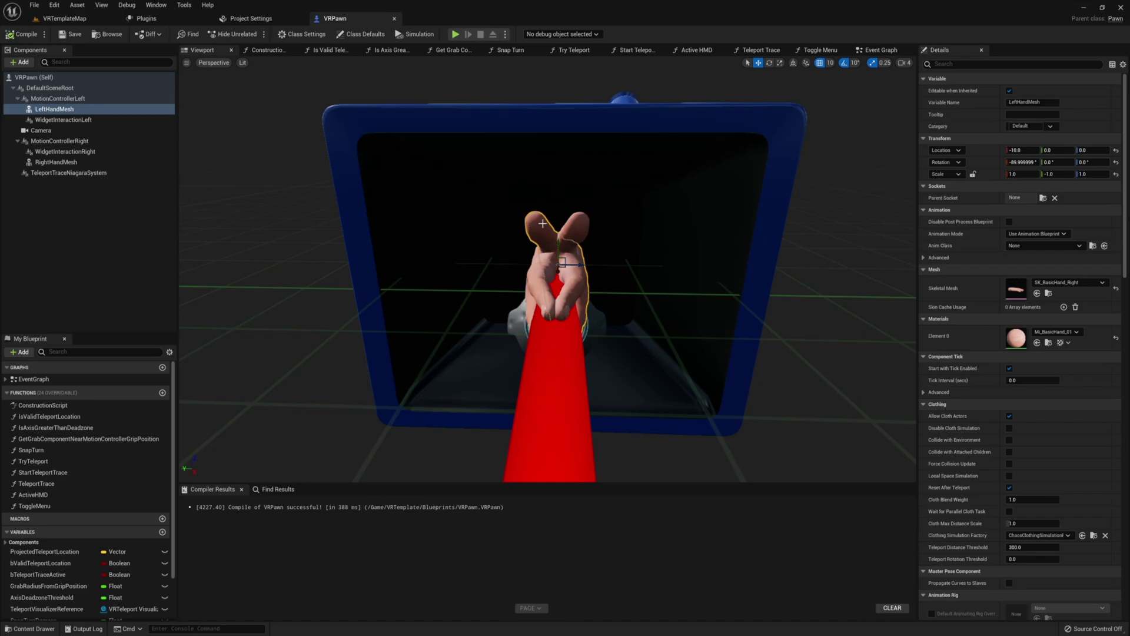
left_click(56, 162, "ctrl")
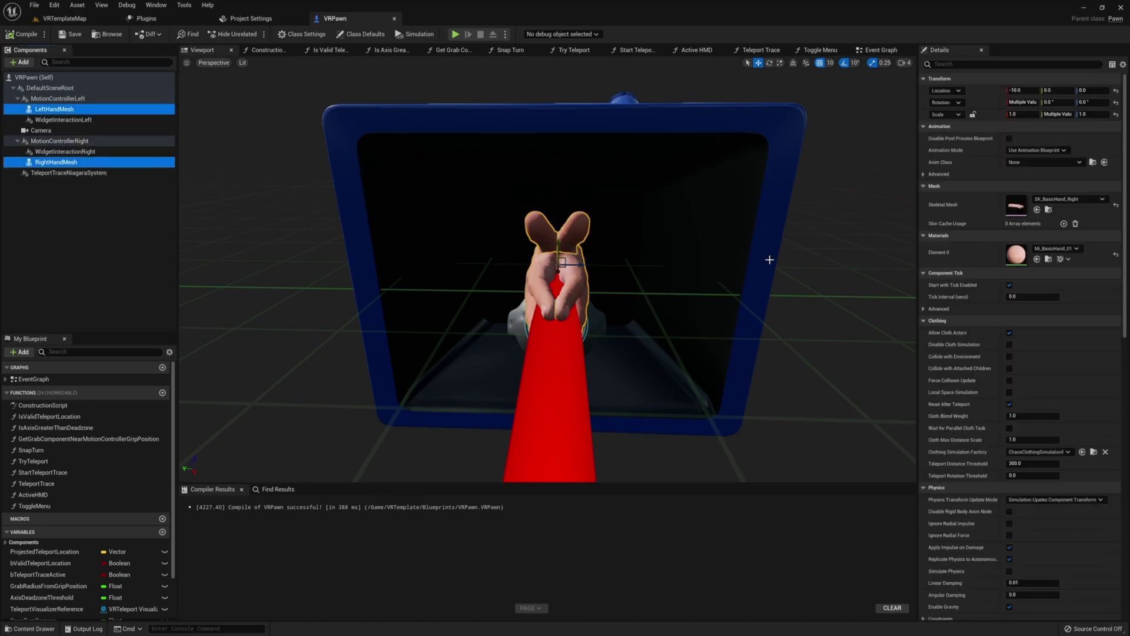
left_click(1037, 163)
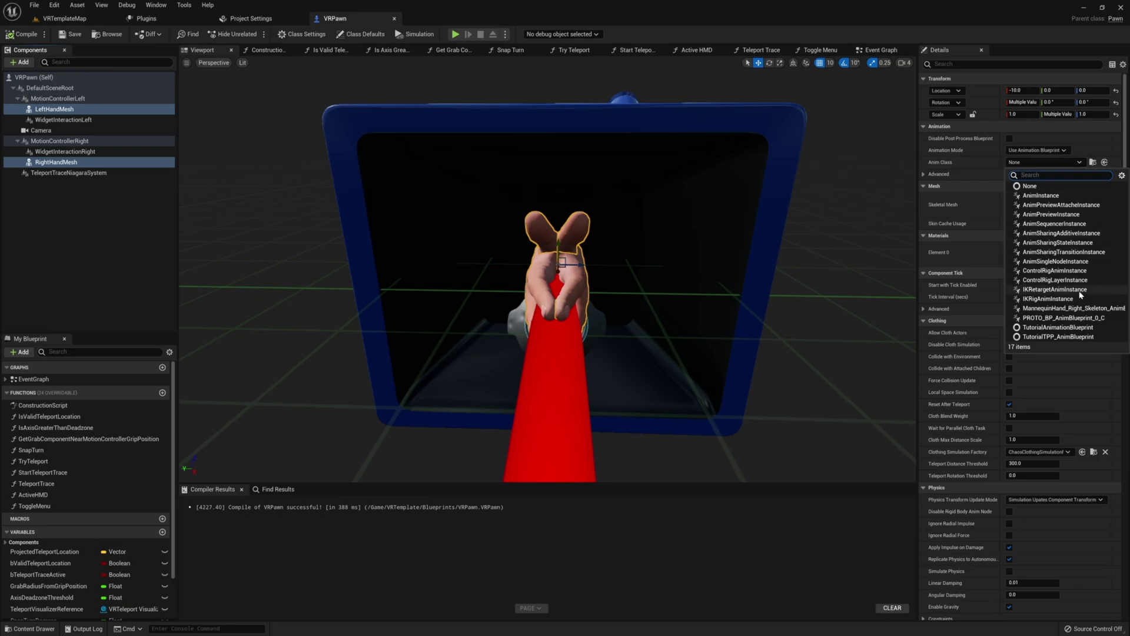
left_click(1087, 309)
right_click_drag(548, 265, 668, 272)
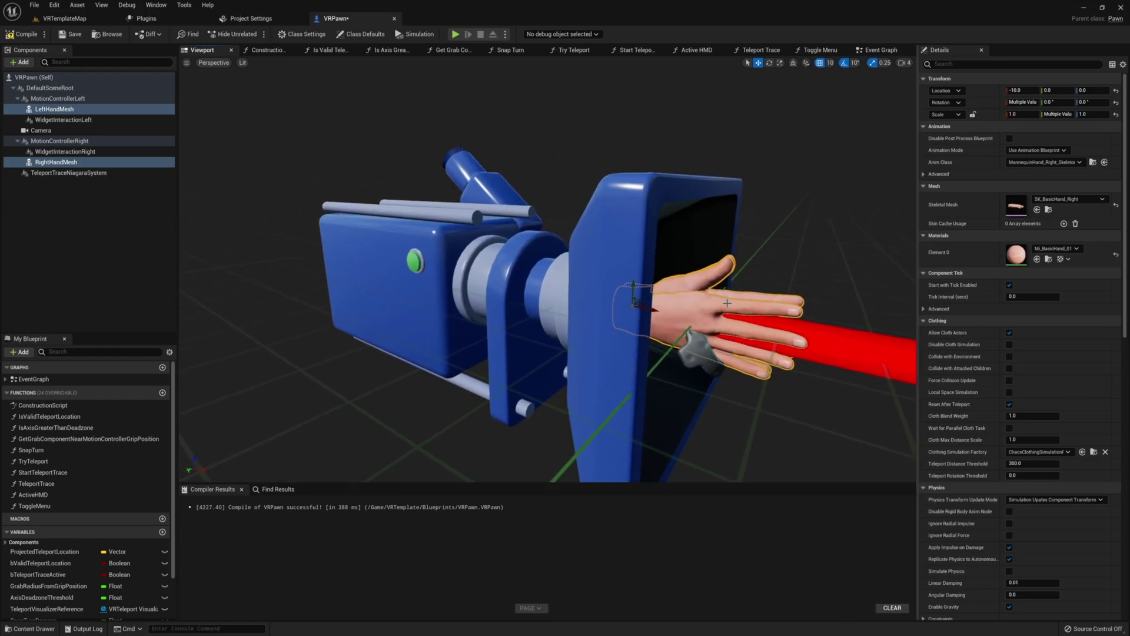
Step: Compile and save VRPawn, then inspect the posed hands in the viewport
left_click(22, 33)
left_click(71, 34)
right_click_drag(458, 127, 415, 133)
left_click_drag(500, 130, 610, 175)
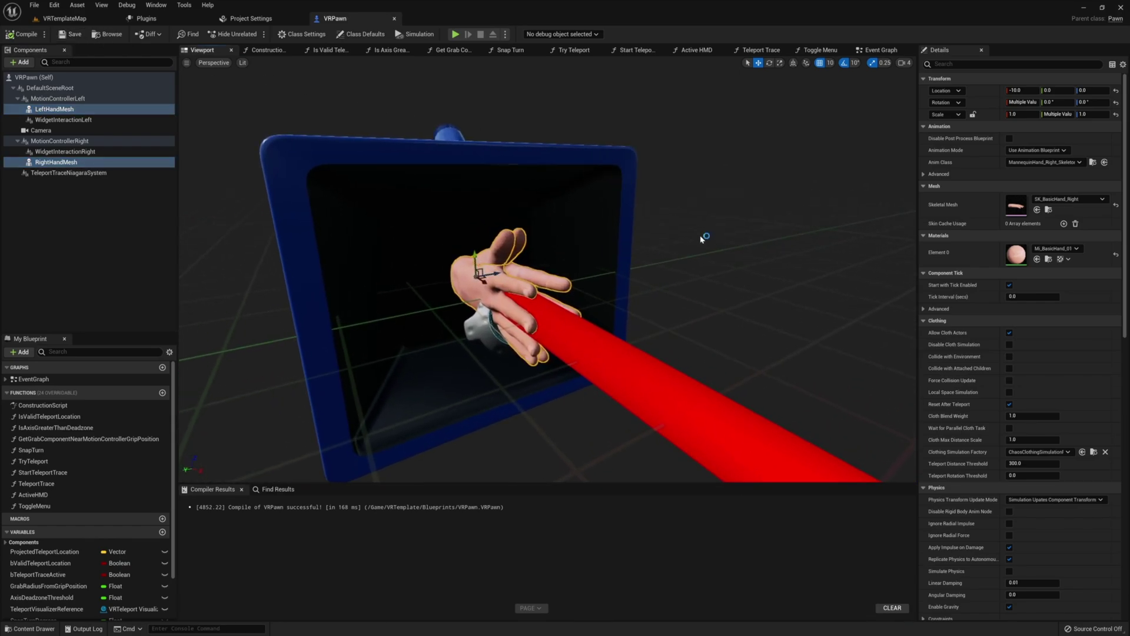
left_click(878, 50)
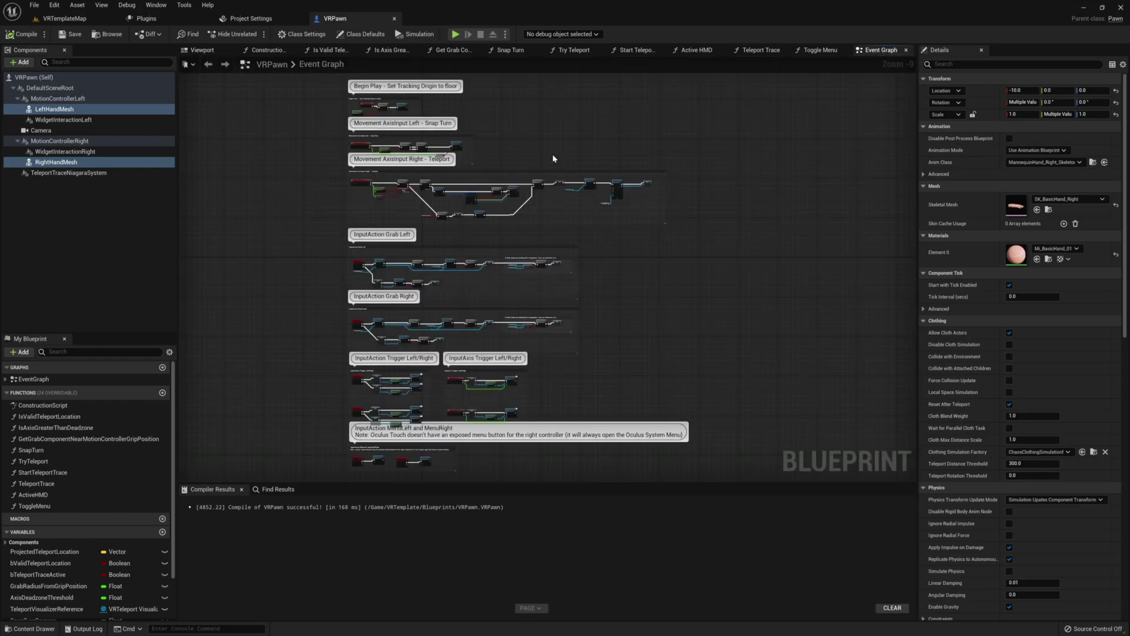
Step: Add Get Anim Instance from Left Hand Mesh and cast it to the hand Anim Blueprint
scroll(554, 158, "up", 5)
scroll(587, 316, "up", 4)
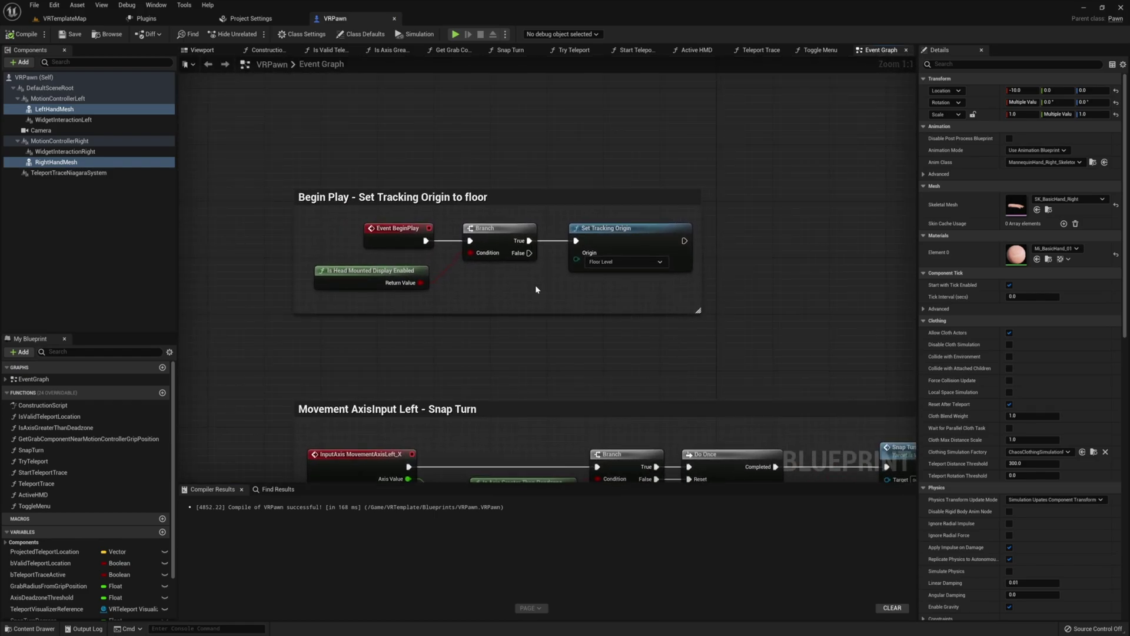
left_click(120, 110)
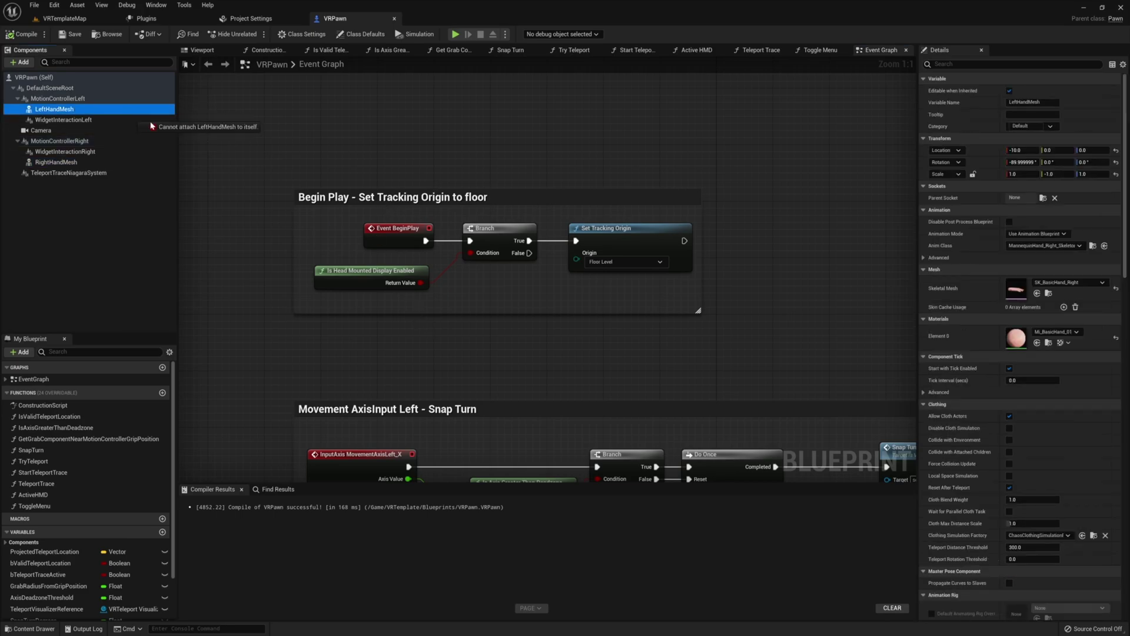
left_click_drag(582, 332, 698, 320)
type("get anim ins")
key("Down")
key("Down")
key("Down")
key("Return")
right_click_drag(815, 325, 770, 322)
left_click_drag(716, 335, 756, 324)
type("cast to")
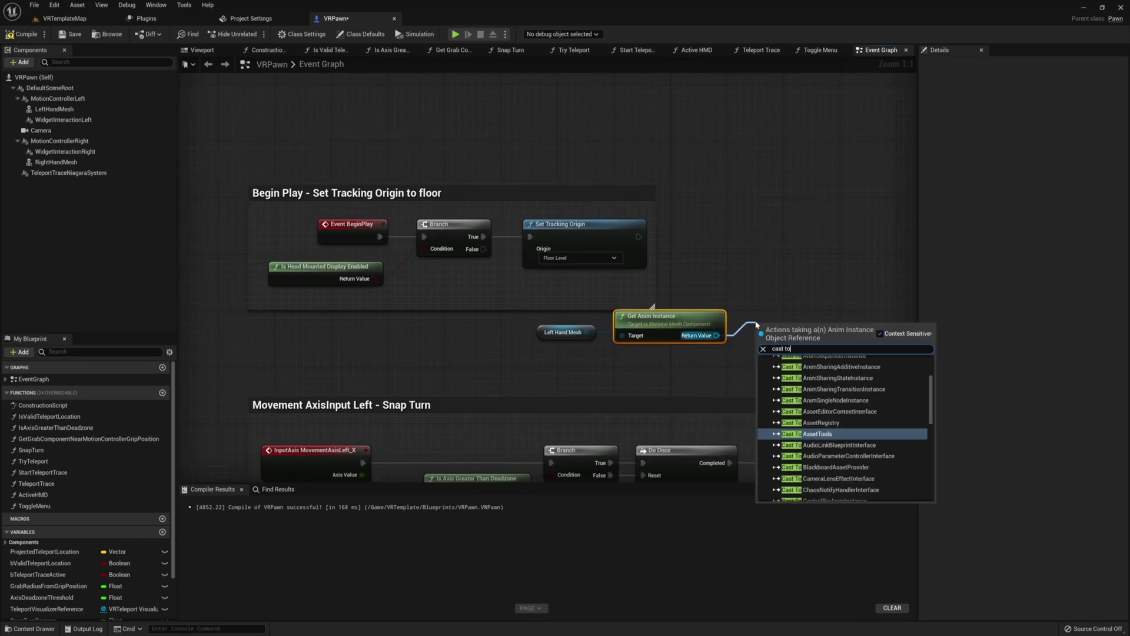
type("mann")
key("Return")
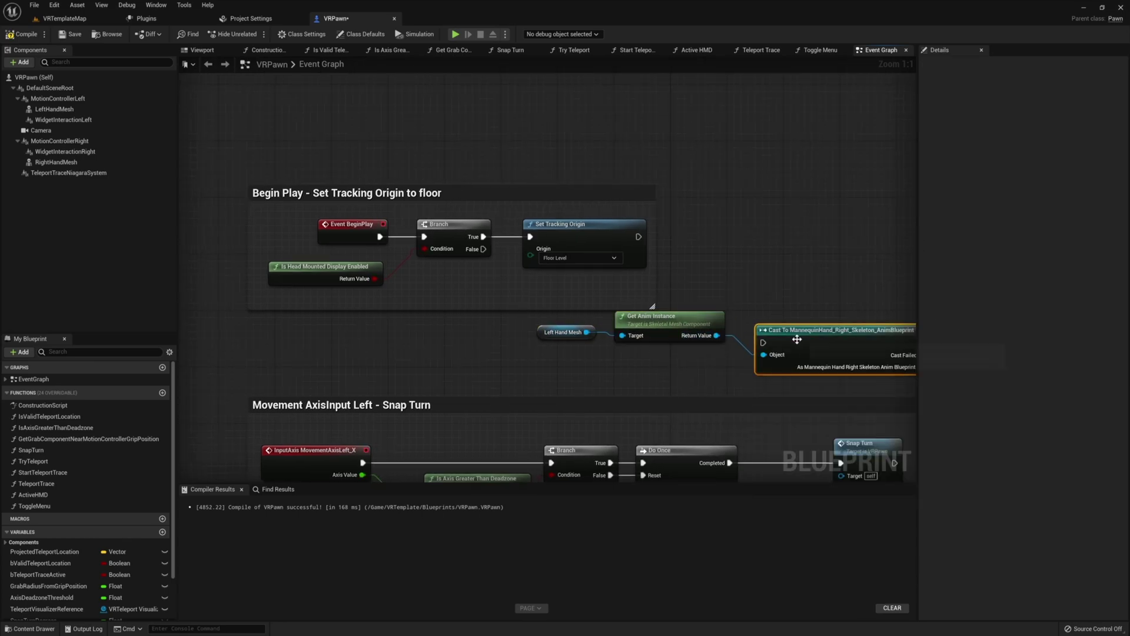
left_click_drag(795, 338, 786, 235)
Step: Run the left cast after Set Tracking Origin and promote its result to LeftHandAnim
left_click_drag(639, 236, 755, 243)
right_click_drag(826, 306, 580, 310)
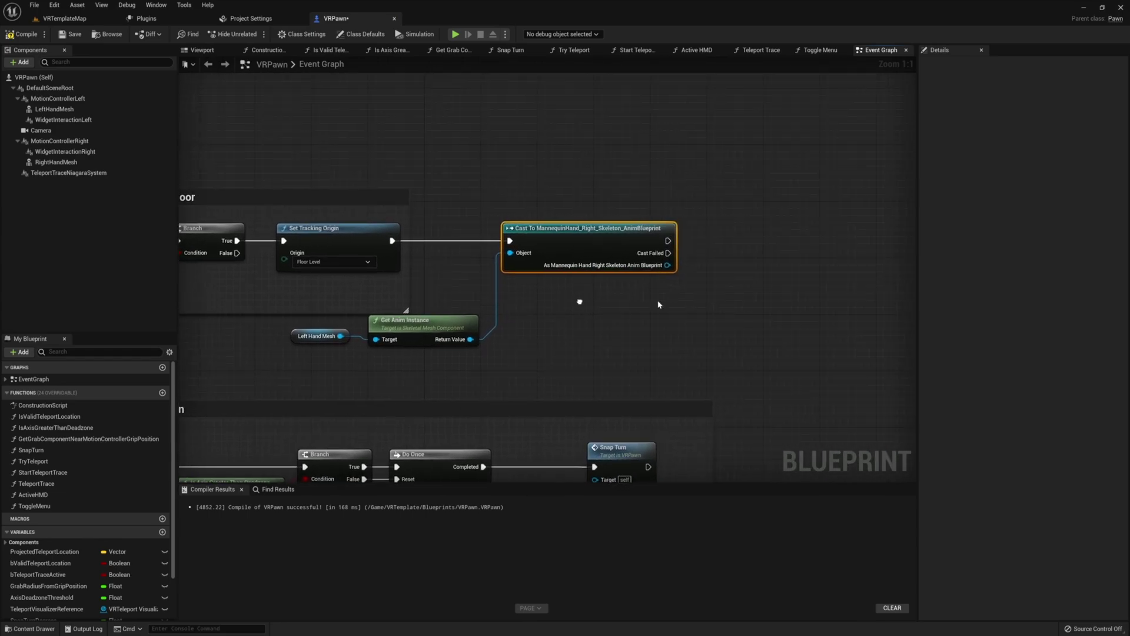
left_click_drag(667, 265, 718, 231)
left_click(752, 313)
left_click(1029, 89)
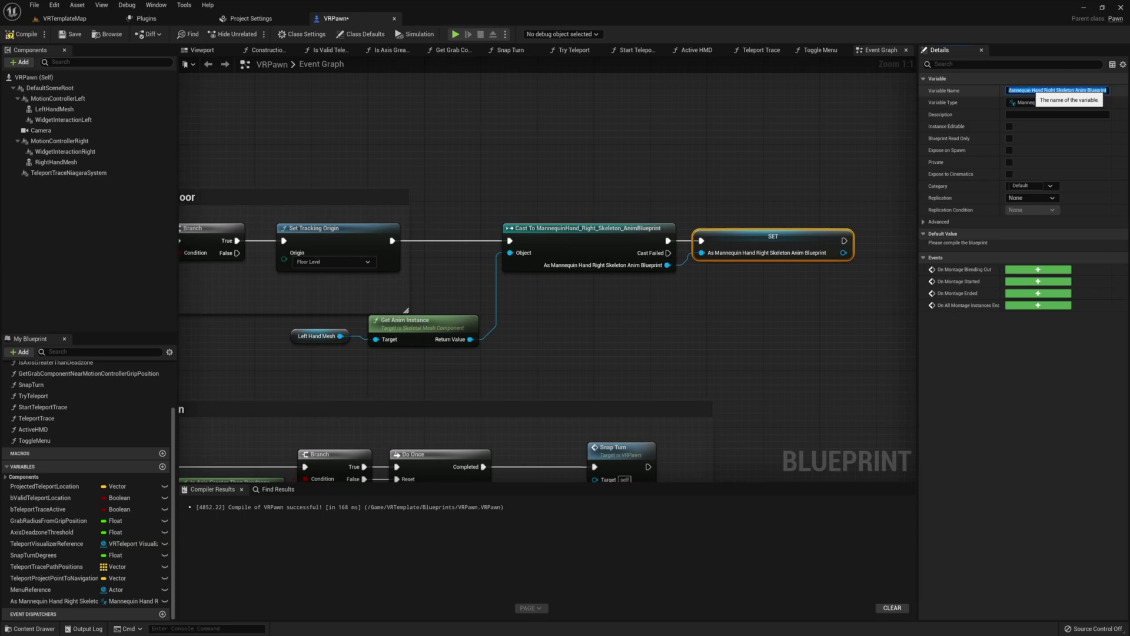
key("Return")
Step: Add Get Anim Instance from Right Hand Mesh and cast it to the hand Anim Blueprint
right_click_drag(778, 229, 637, 224)
left_click_drag(59, 163, 532, 283)
type("get anim insta")
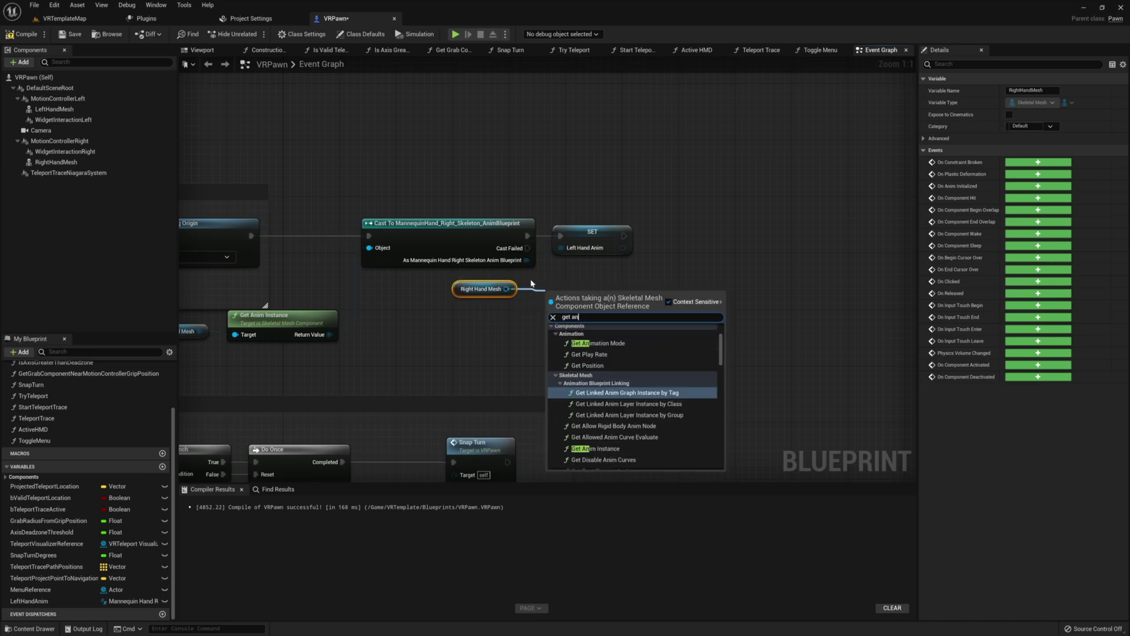
key("Return")
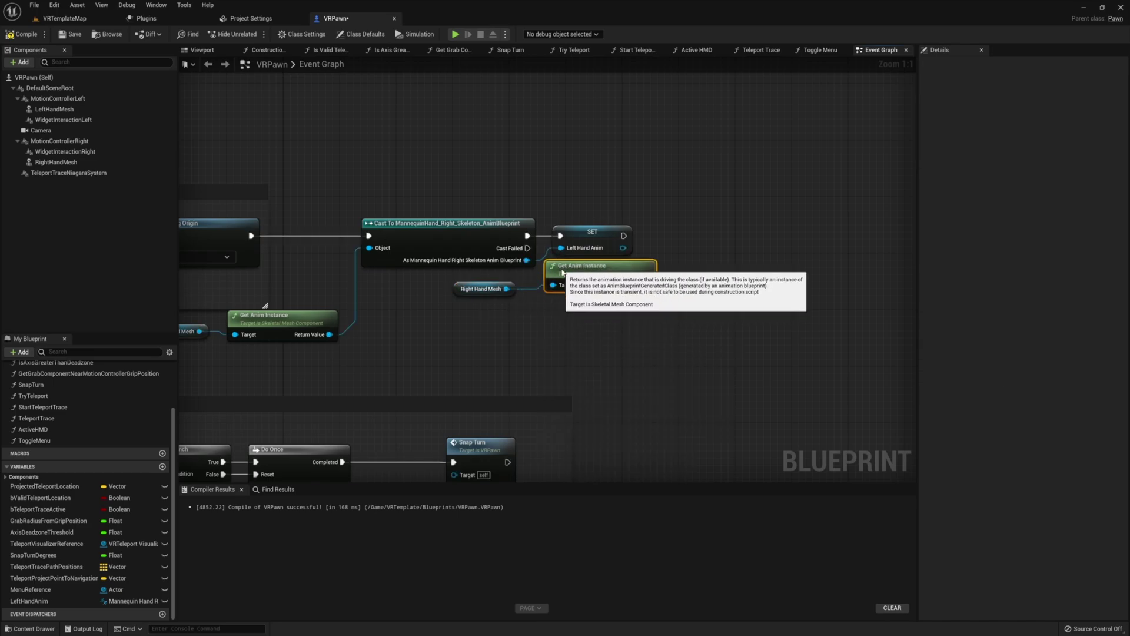
right_click_drag(648, 284, 624, 285)
type("c")
left_click_drag(624, 284, 687, 230)
type("ast to man")
key("Return")
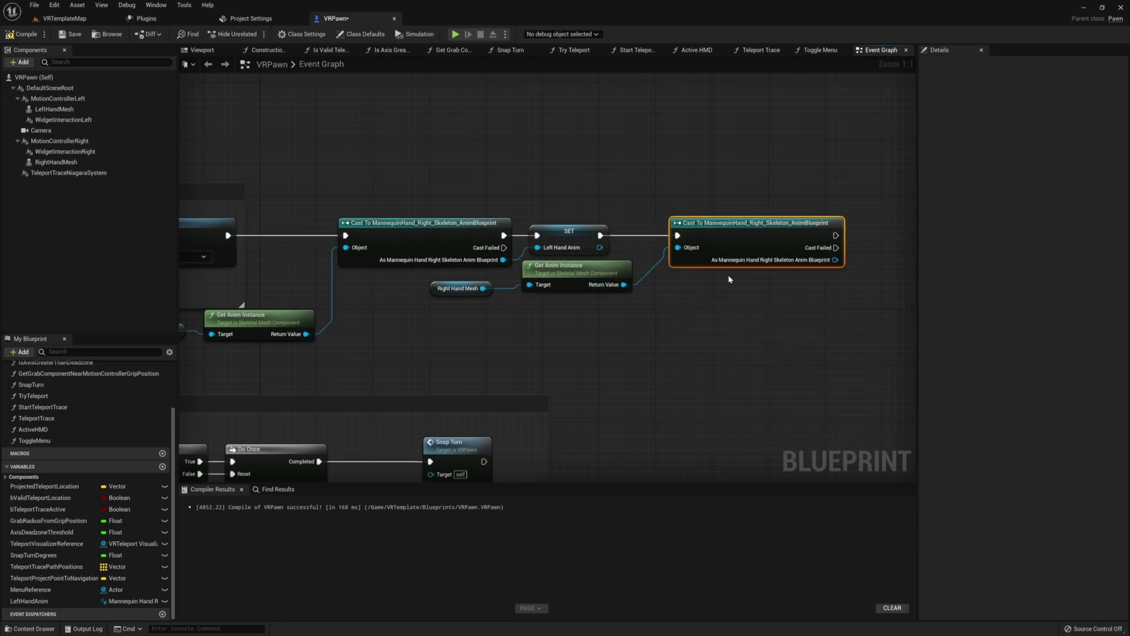
right_click_drag(791, 280, 709, 282)
Step: Promote the right-hand cast result to RightHandAnim and compile VRPawn
left_click_drag(754, 263, 802, 238)
left_click(825, 341)
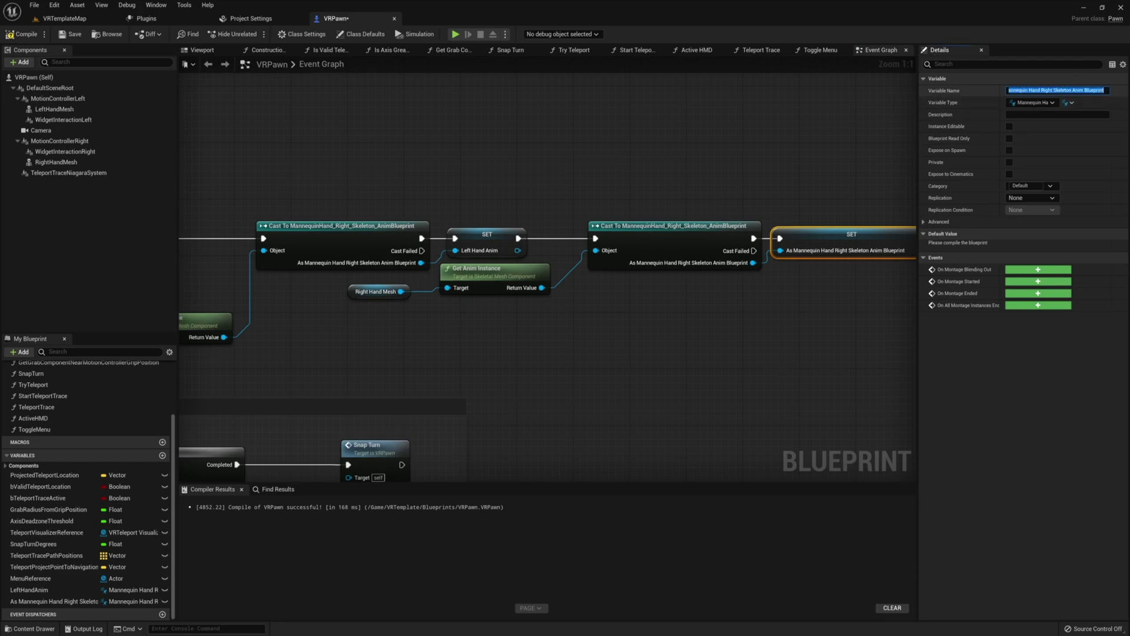
type("RightHandAnim")
key("Return")
right_click_drag(740, 338, 781, 317)
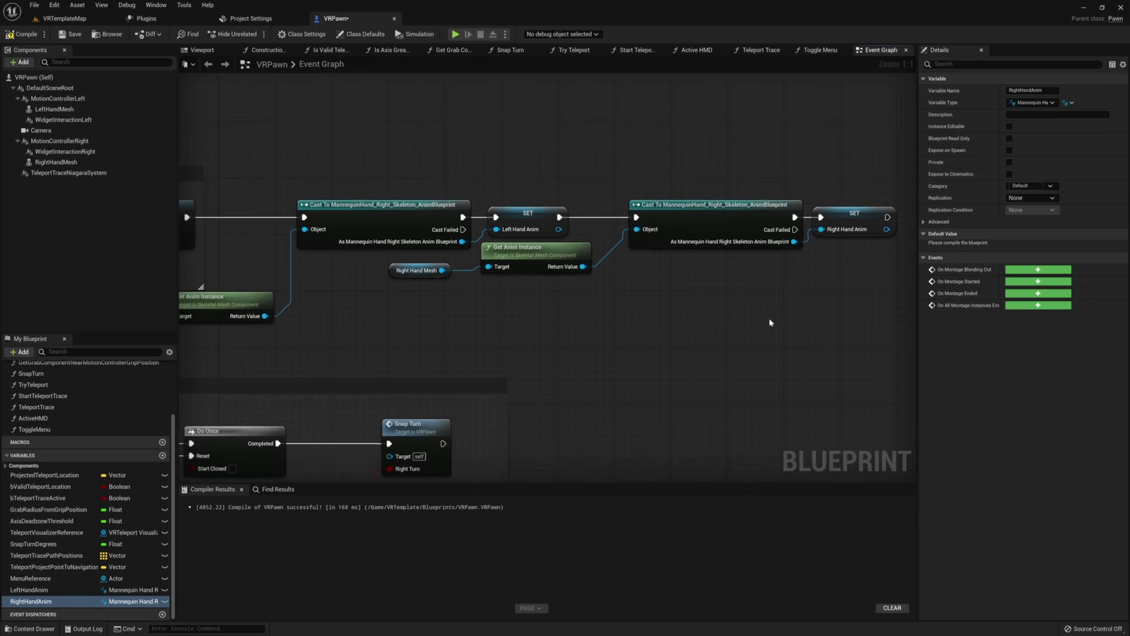
left_click(25, 36)
scroll(486, 268, "down", 4)
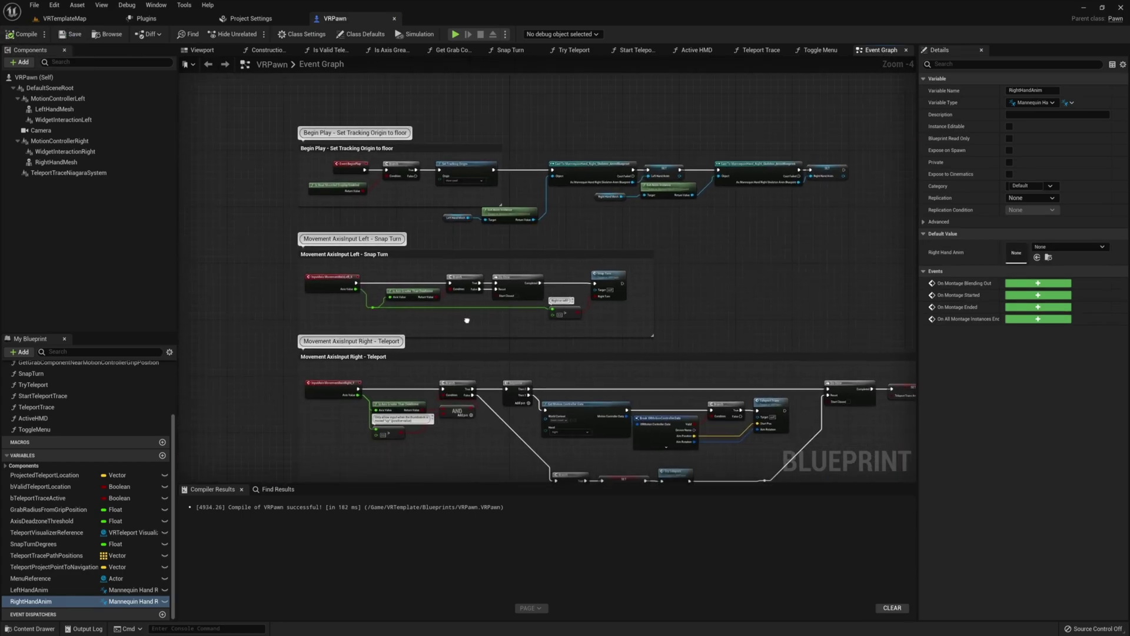
Step: Shift the GrabLeft and GrabRight event nodes left to make room for new setter nodes
right_click_drag(464, 373, 502, 199)
right_click_drag(475, 323, 574, 232)
right_click_drag(507, 304, 558, 298)
scroll(556, 295, "up", 4)
left_click_drag(581, 235, 340, 235)
left_click(345, 278)
right_click_drag(346, 277, 460, 93)
left_click_drag(695, 320, 440, 319)
right_click_drag(502, 215, 494, 318)
left_click_drag(456, 69, 449, 70)
right_click_drag(473, 193, 474, 229)
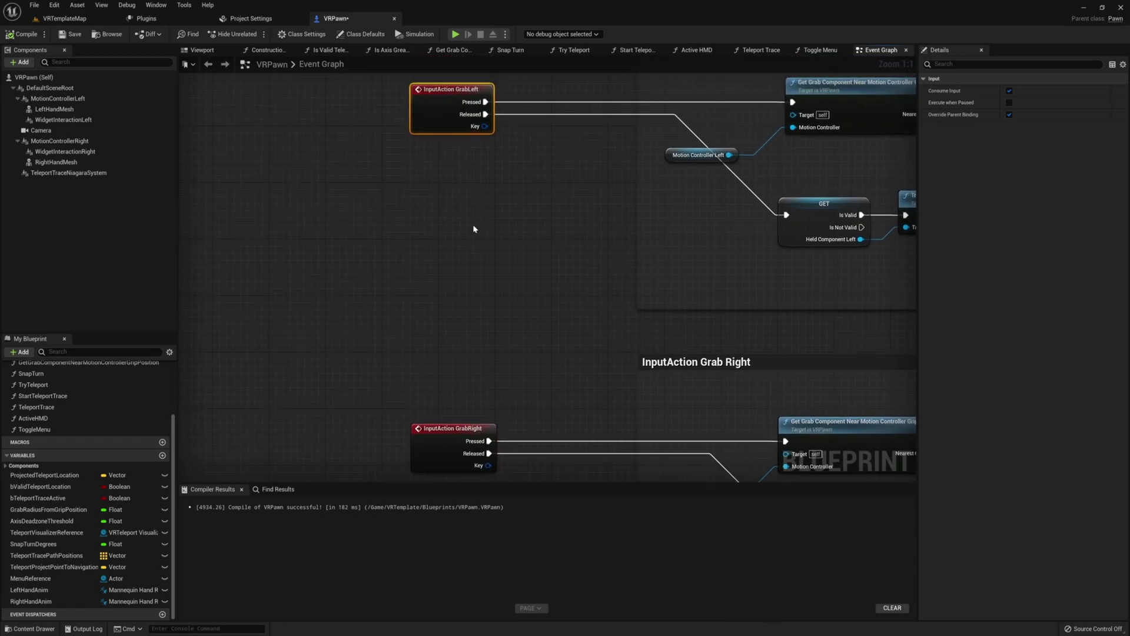
Step: Insert a Left Hand Anim SET State node (1) between GrabLeft Pressed and the grab logic
left_click(58, 590)
right_click_drag(418, 133, 399, 268)
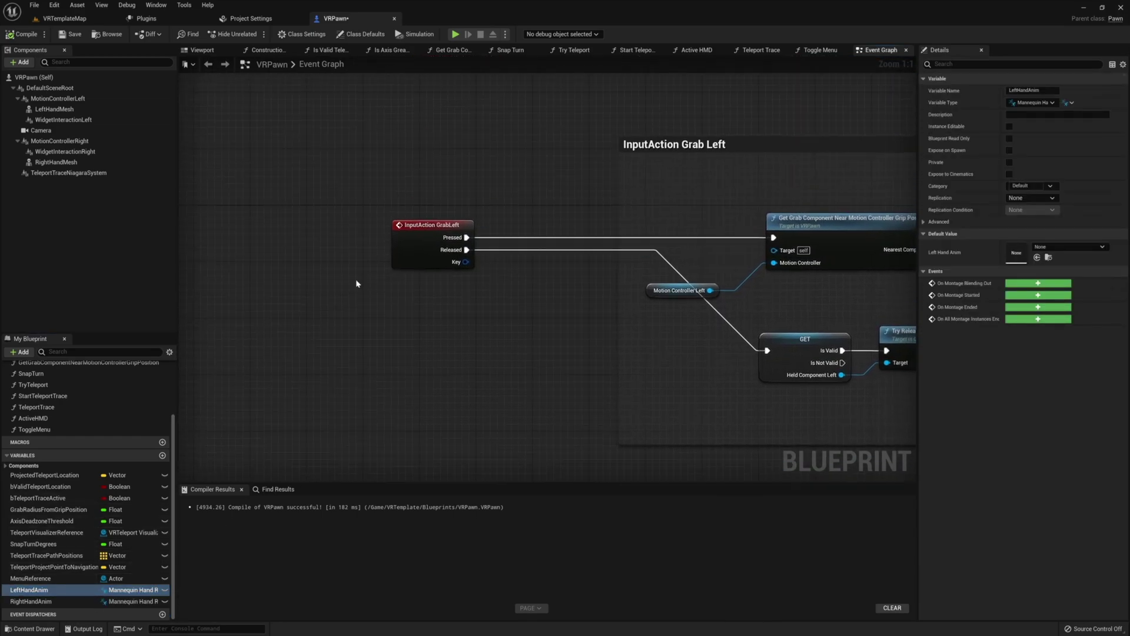
left_click(414, 313)
left_click_drag(427, 305, 548, 241)
type("set state")
key("Return")
left_click_drag(462, 240, 570, 237)
left_click_drag(773, 247, 773, 238)
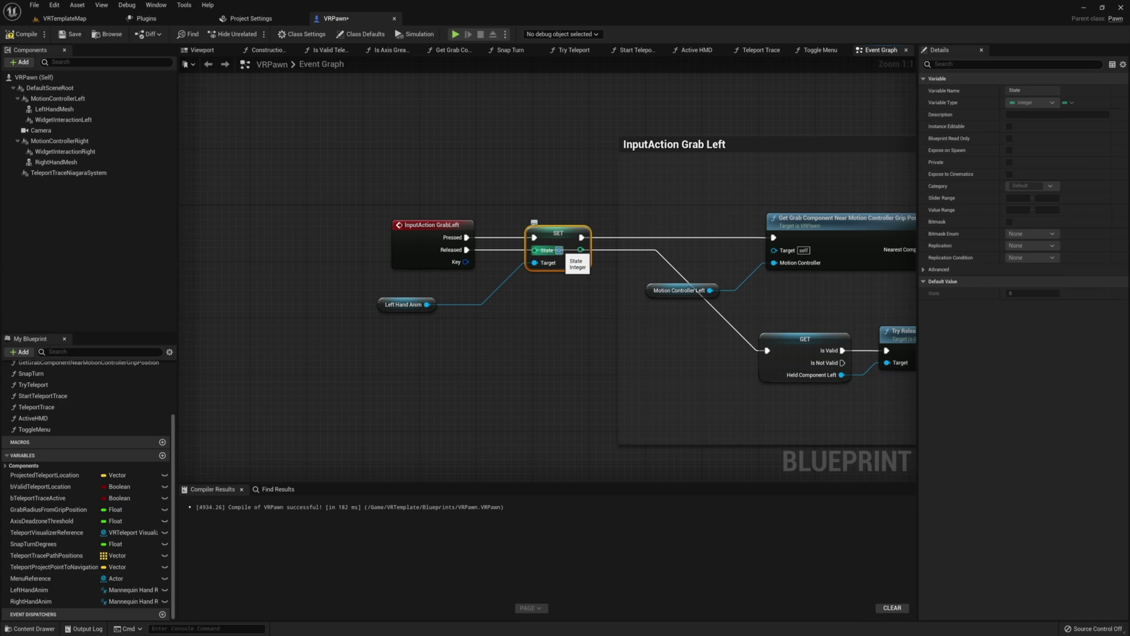
Step: Add a second Left Hand Anim SET State node (0) on GrabLeft Released
left_click_drag(427, 304, 553, 296)
type("set a")
key("BackSpace")
type("state")
key("Return")
left_click_drag(466, 250, 557, 347)
right_click_drag(549, 410, 552, 232)
Step: Add Right Hand Anim SET State nodes for GrabRight: 1 on Pressed, 0 on Released
left_click_drag(58, 601, 421, 333, "ctrl")
left_click_drag(491, 338, 799, 279)
type("set state")
key("Return")
left_click_drag(462, 336, 530, 369)
type("set state")
key("Return")
left_click_drag(473, 289, 538, 381)
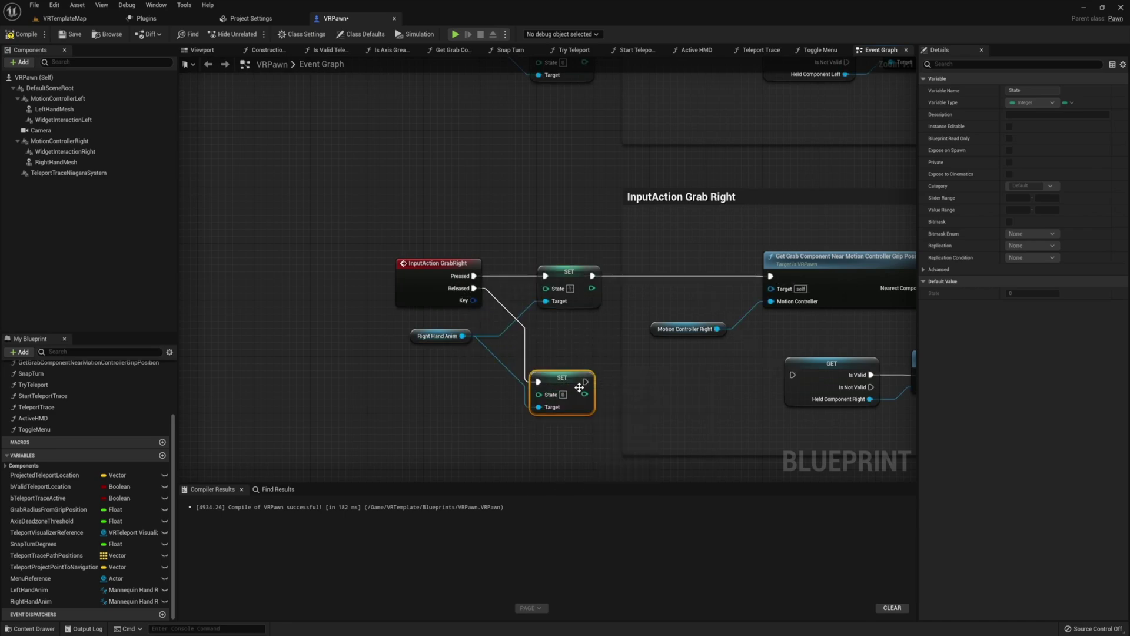
left_click_drag(746, 386, 793, 374)
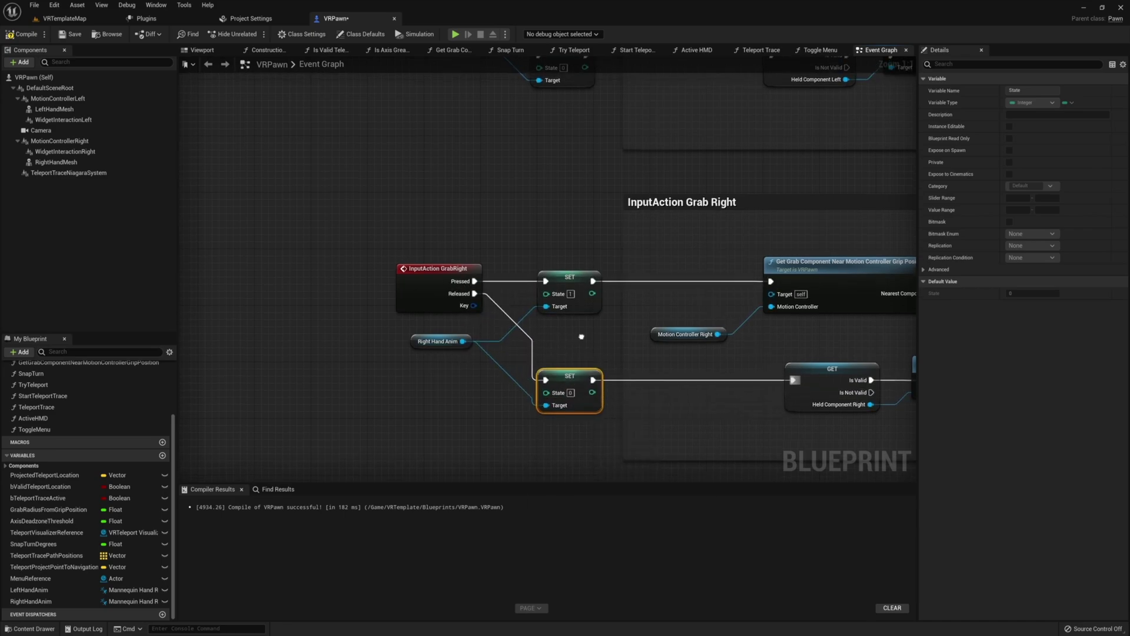
Step: Pan the graph down to the TriggerLeft/TriggerRight input events
scroll(584, 428, "down", 2)
right_click_drag(595, 429, 583, 237)
right_click_drag(584, 366, 560, 140)
right_click_drag(608, 285, 572, 296)
scroll(594, 295, "up", 1)
Step: Disconnect the TriggerLeft/TriggerRight events and move them left out of the comment box
scroll(573, 296, "up", 1)
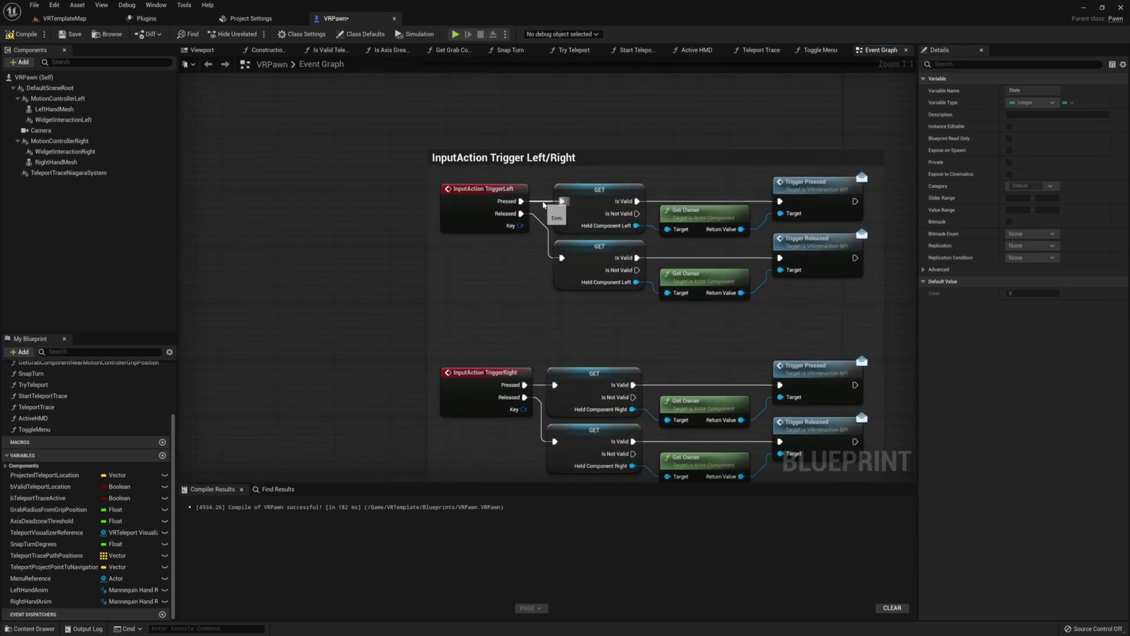
double_click(540, 201)
left_click(546, 229, "alt")
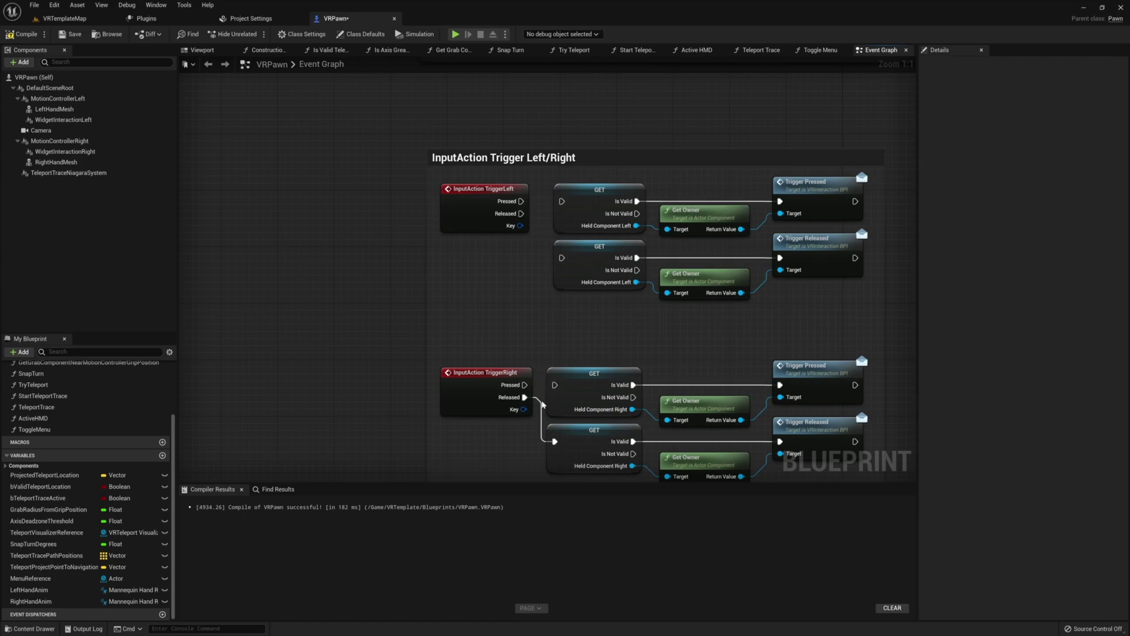
left_click_drag(488, 214, 486, 214)
left_click_drag(477, 205, 235, 206)
right_click_drag(294, 248, 547, 220)
left_click_drag(460, 184, 374, 193)
left_click(408, 244)
Step: Add Left Hand Anim SET State nodes for TriggerLeft: 2 on Pressed, 0 on Released
left_click_drag(29, 589, 528, 194, "ctrl")
type("set state")
key("Return")
left_click_drag(442, 180, 507, 184)
type("set state")
left_click_drag(486, 264, 525, 233)
key("Return")
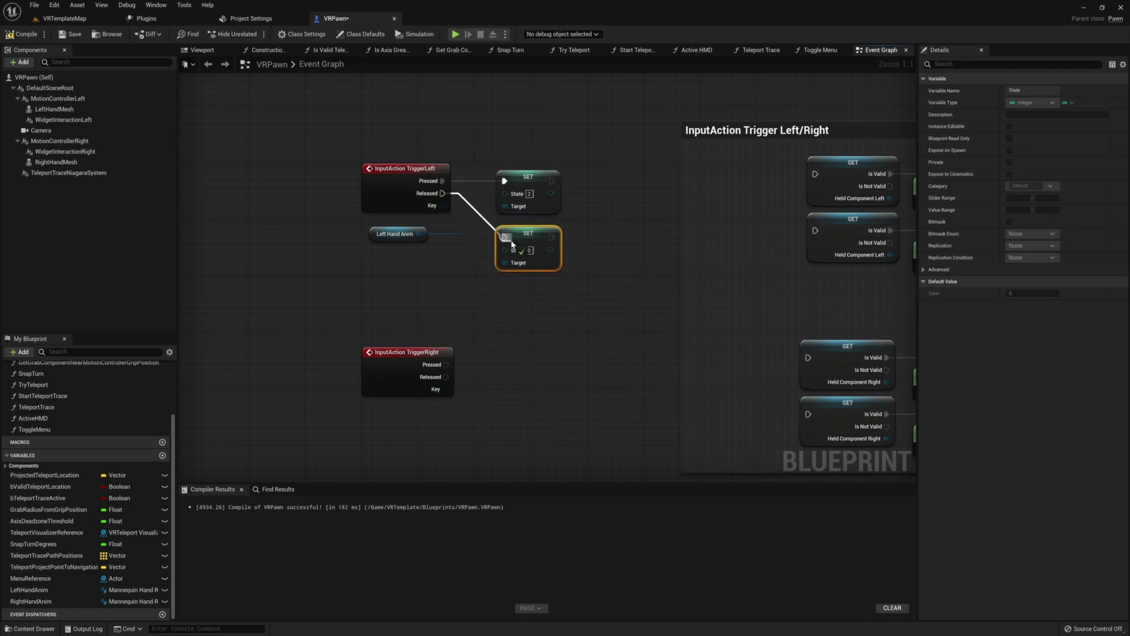
Step: Add Right Hand Anim SET State nodes for TriggerRight: 2 on Pressed, 0 on Released
left_click_drag(56, 607, 435, 429, "ctrl")
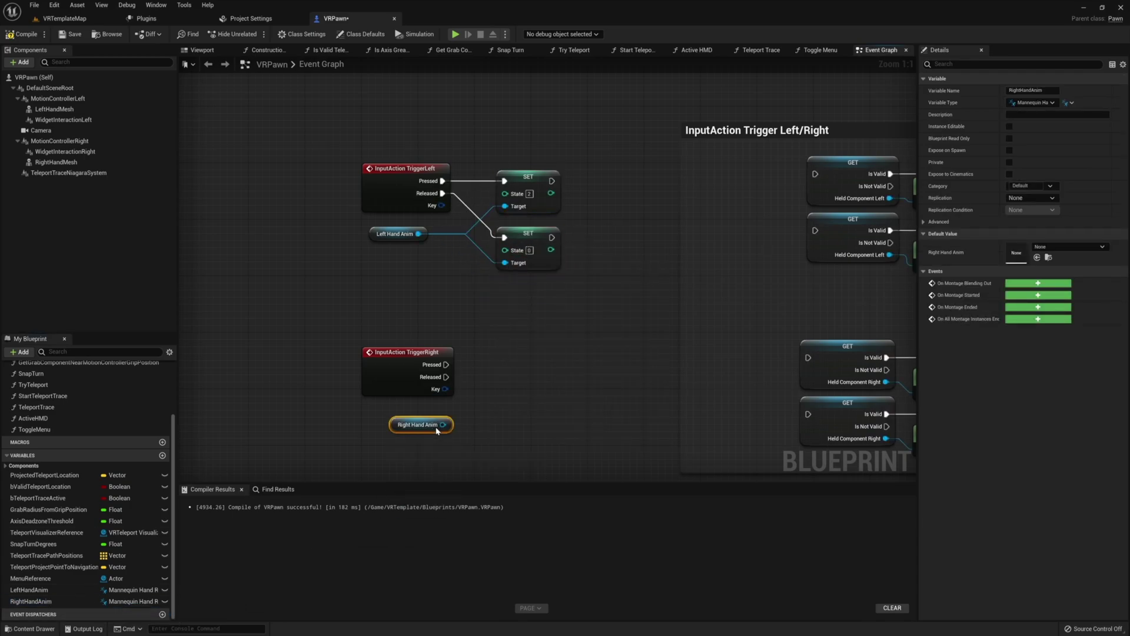
left_click_drag(497, 400, 498, 401)
type("state")
key("Return")
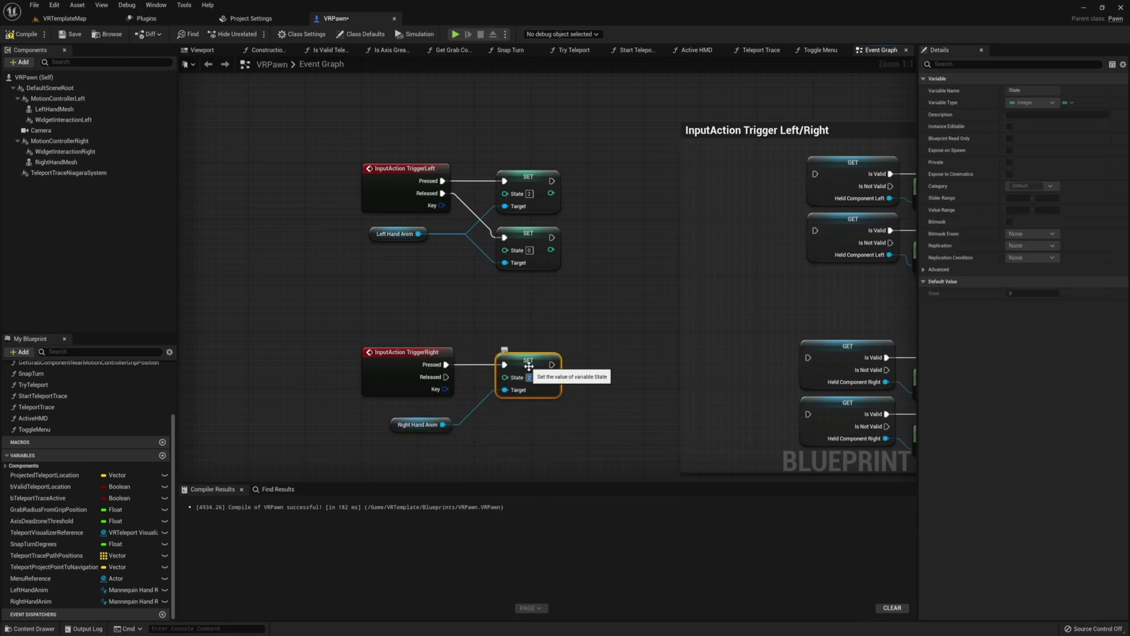
left_click_drag(442, 424, 494, 426)
type("state")
key("Return")
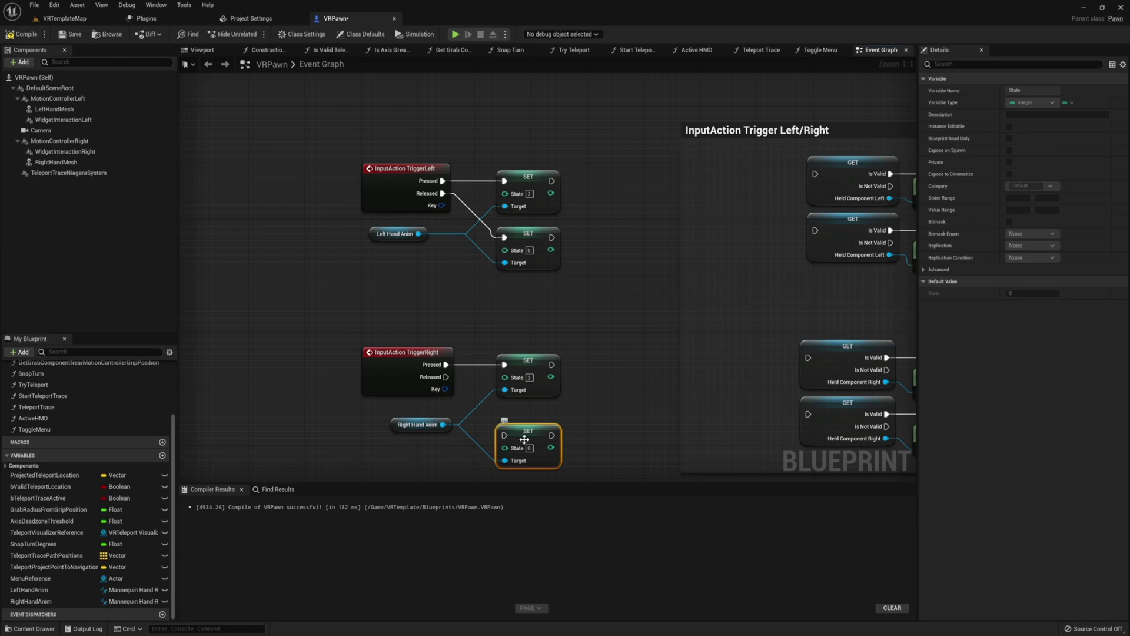
scroll(573, 390, "up", 2)
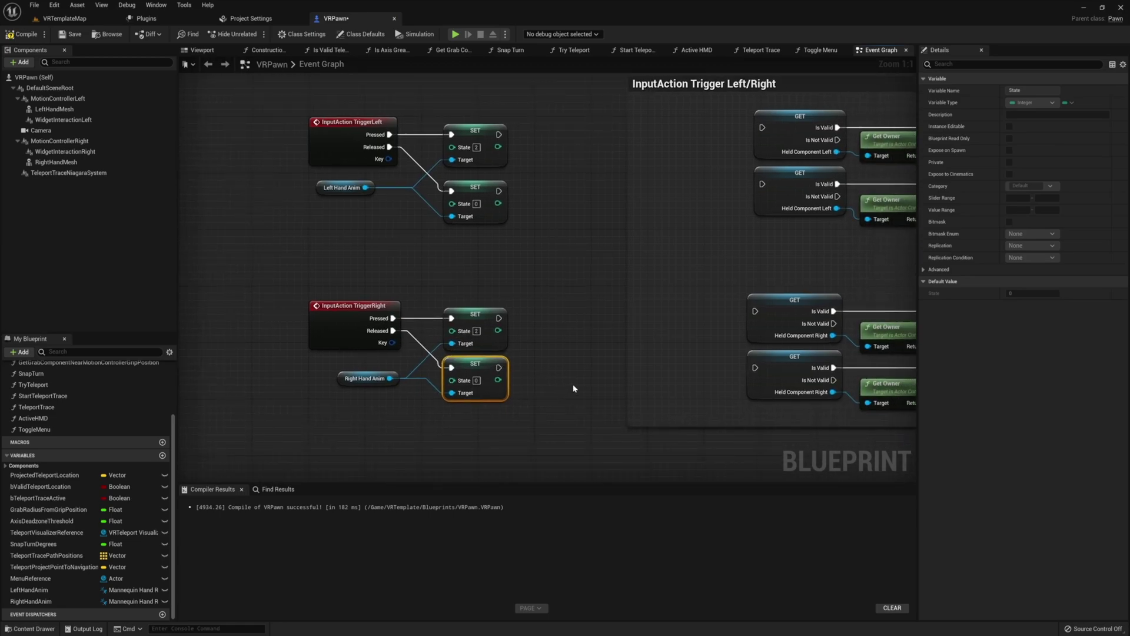